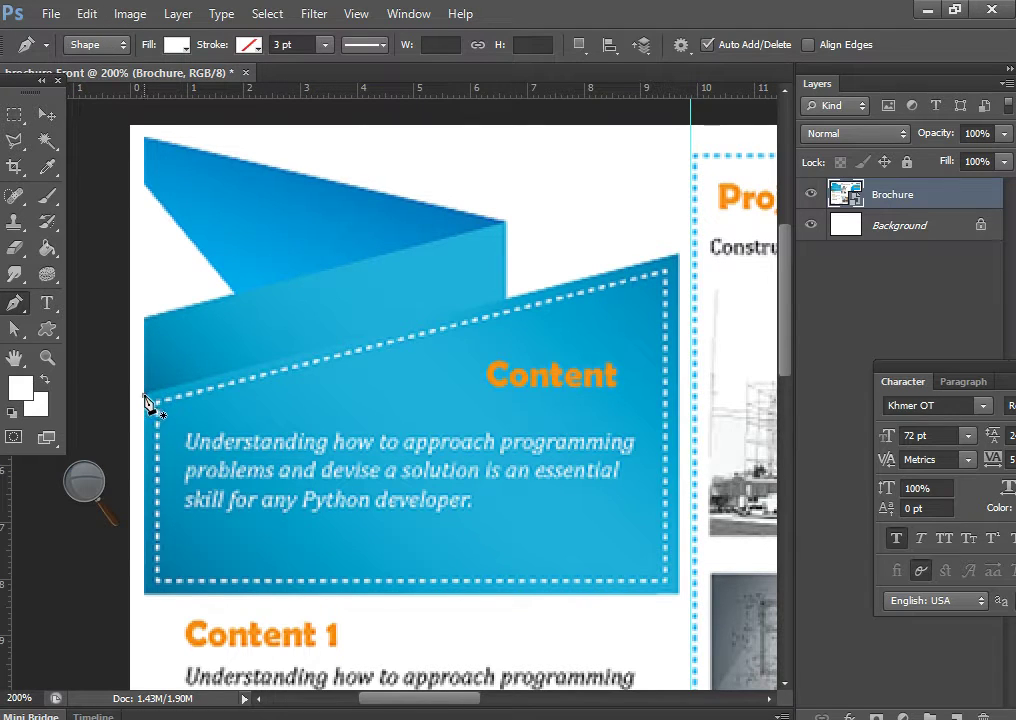
Trace Shape 1 with four pen anchor points around the lower slanted blue panel
{"action": "left_click", "coordinate": [145, 397]}
{"action": "left_click", "coordinate": [144, 595]}
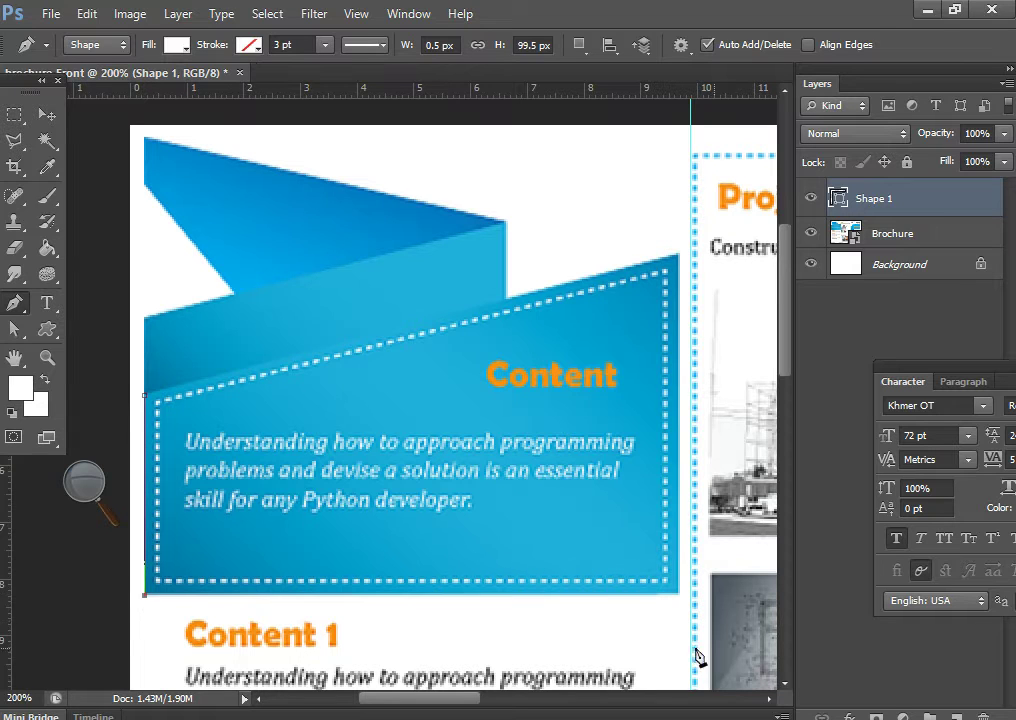
{"action": "left_click", "coordinate": [680, 595]}
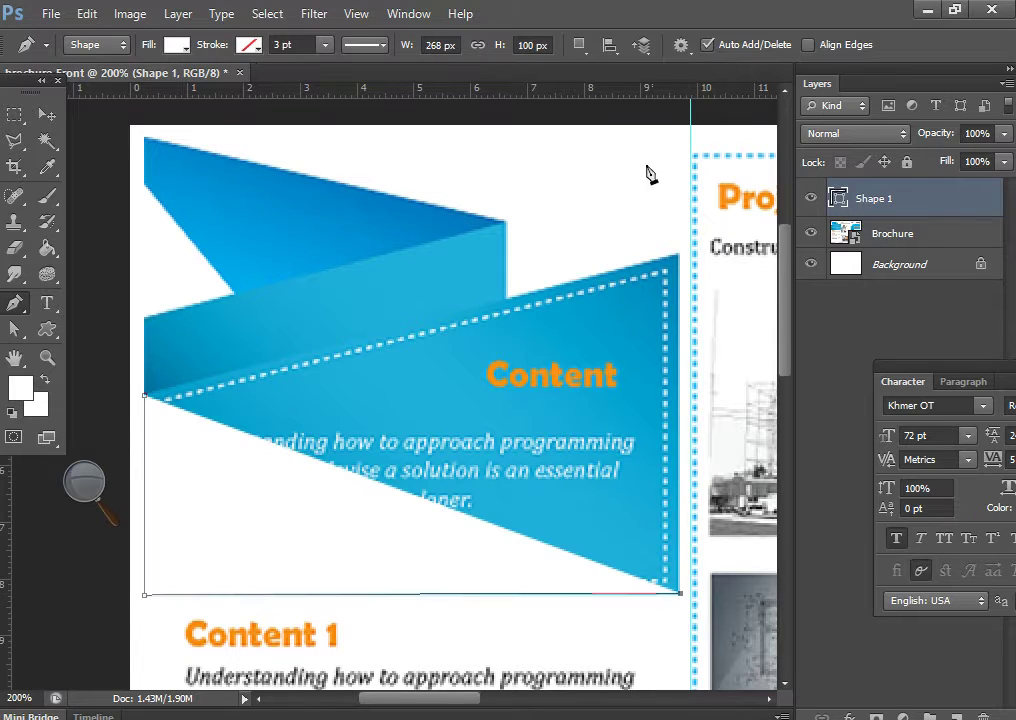
{"action": "left_click", "coordinate": [679, 252]}
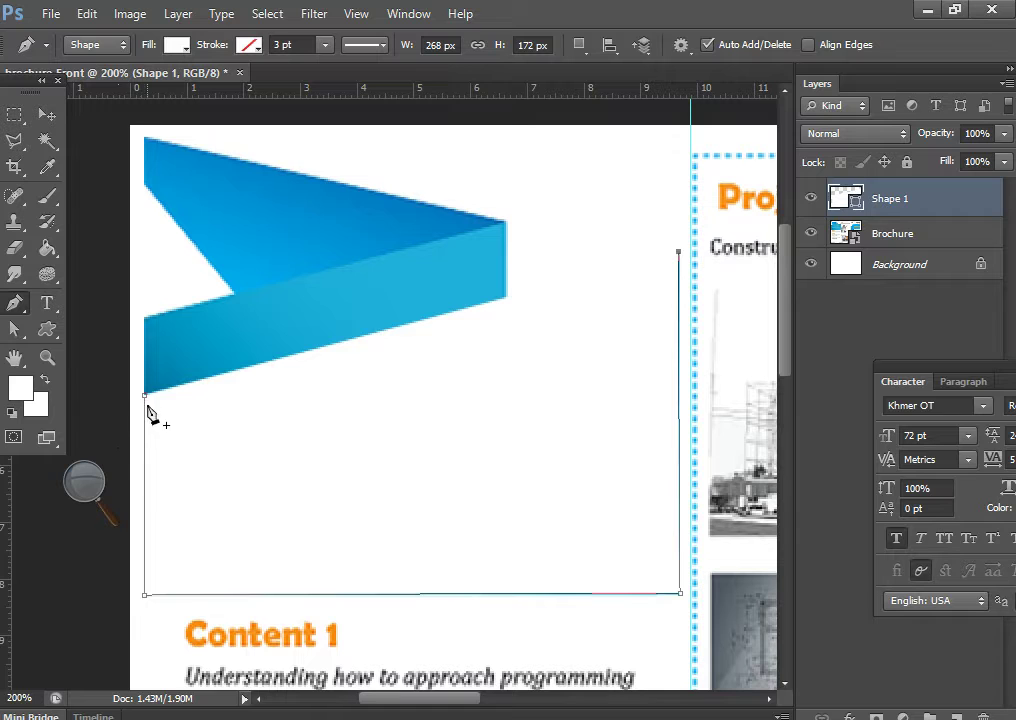
{"action": "left_click", "coordinate": [145, 396]}
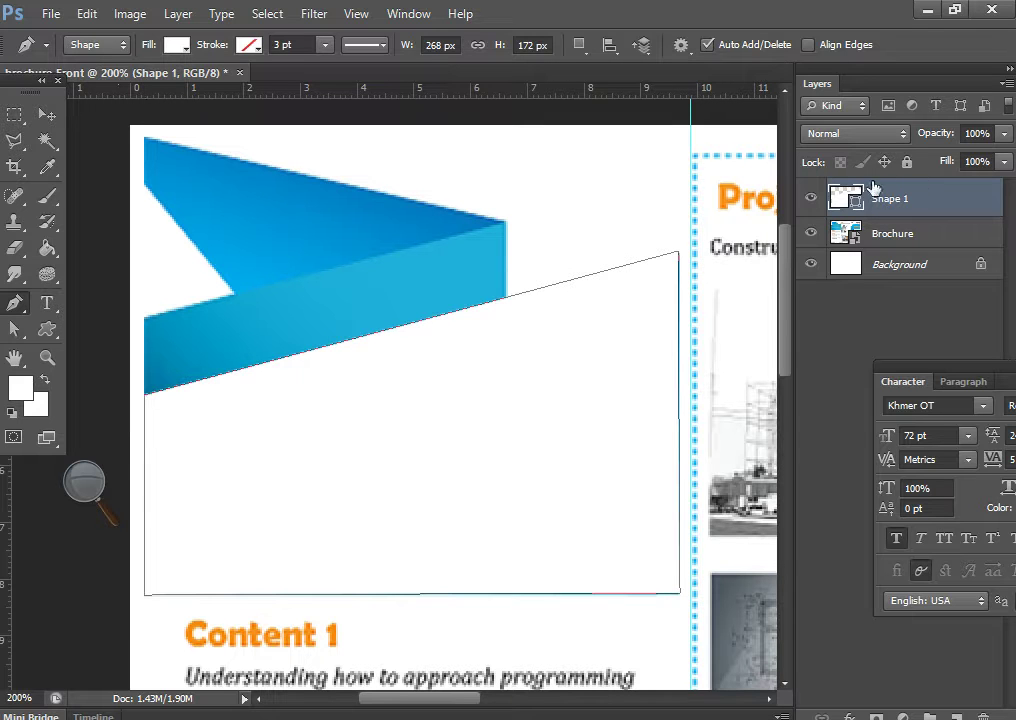
{"action": "double_click", "coordinate": [845, 201]}
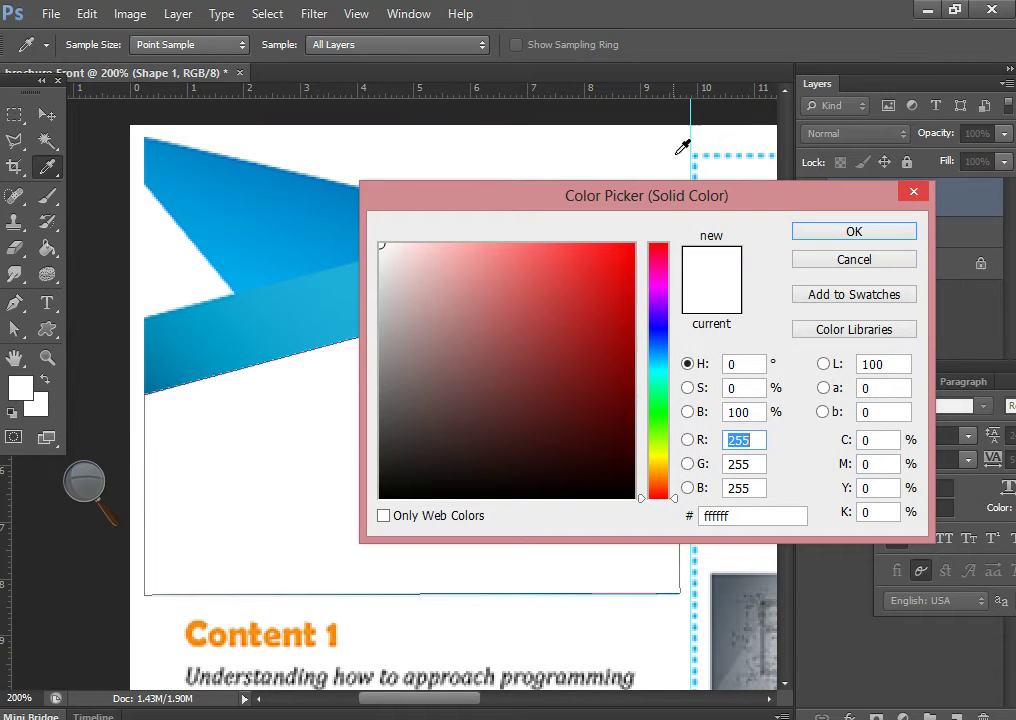
Fill Shape 1 with blue 0078a3 sampled from the reference, then toggle visibility to compare
{"action": "left_click", "coordinate": [157, 382]}
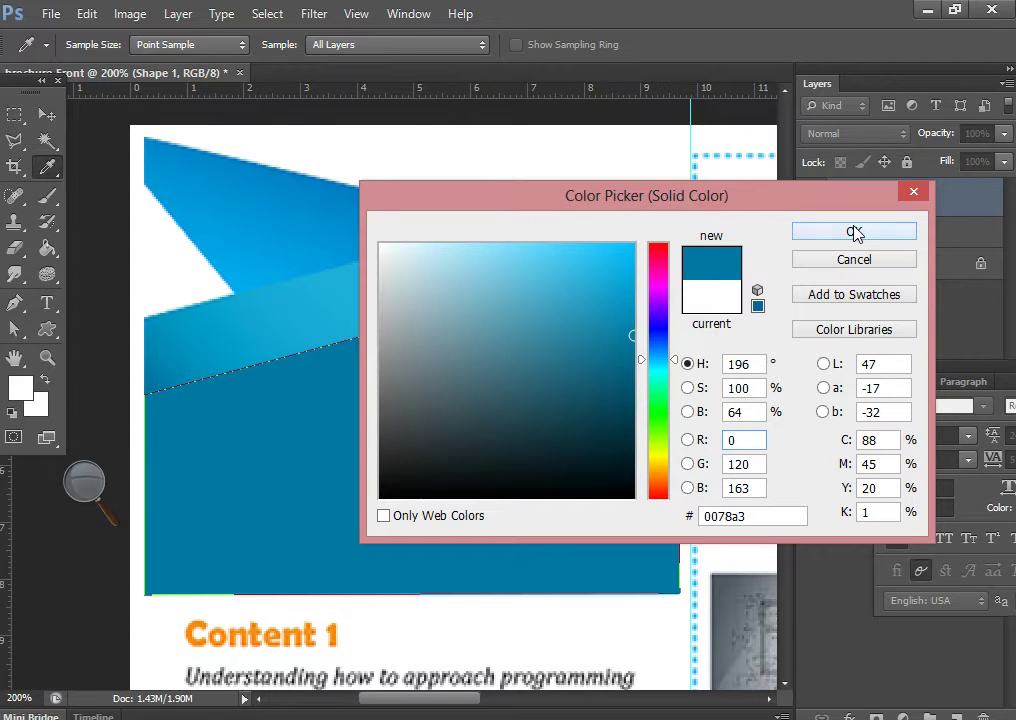
{"action": "left_click", "coordinate": [854, 230]}
{"action": "left_click", "coordinate": [810, 203]}
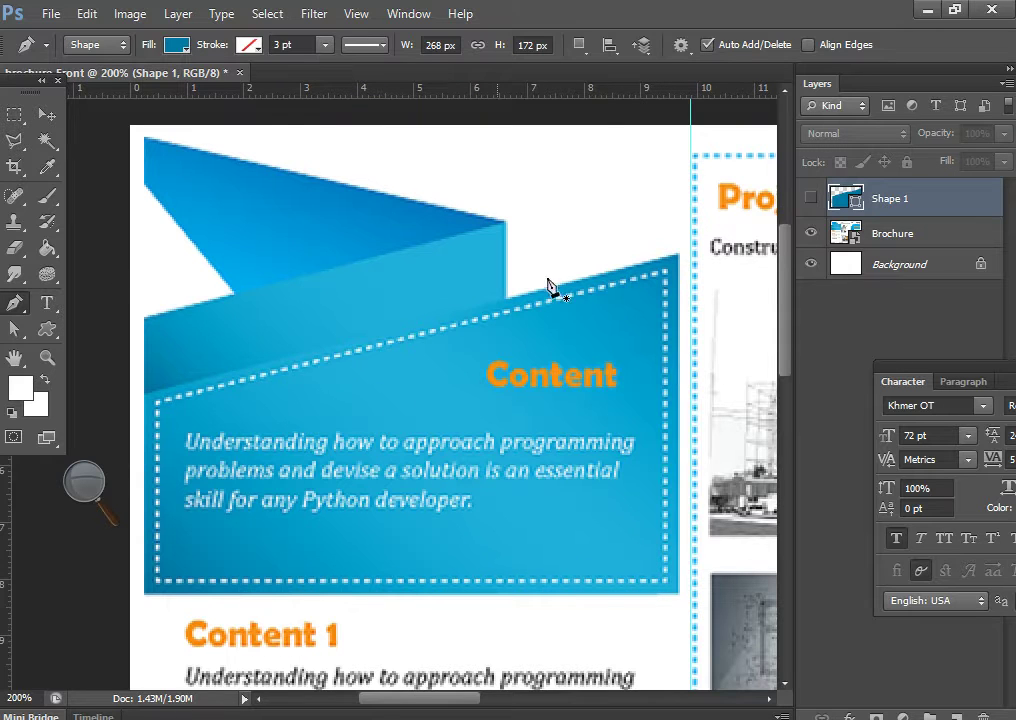
{"action": "left_click", "coordinate": [811, 201]}
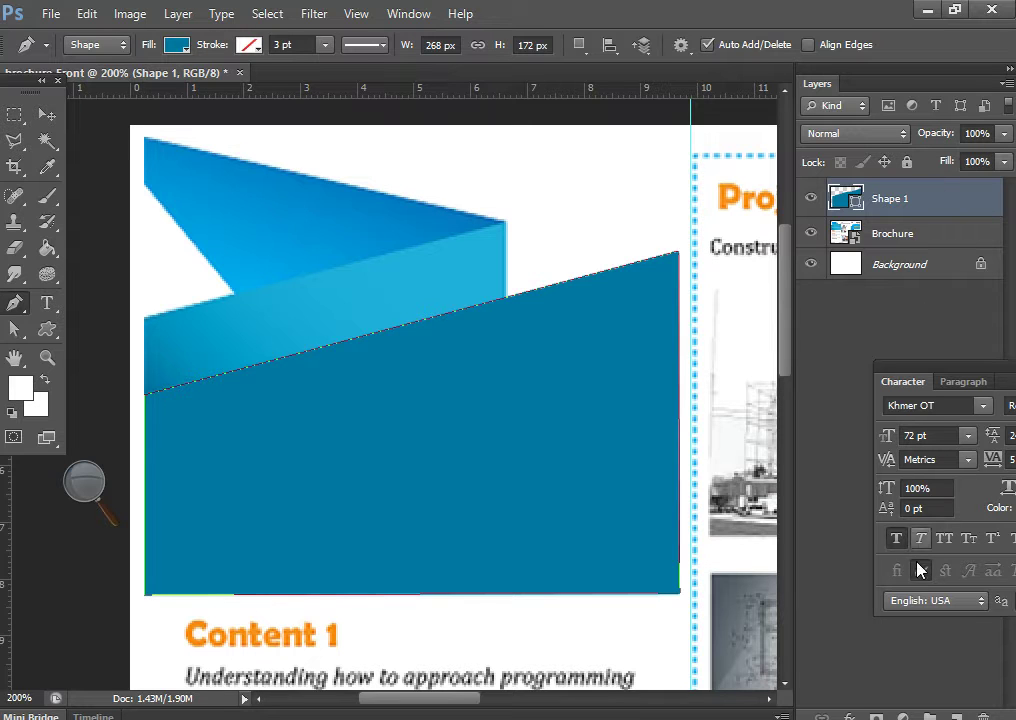
Add a Gradient Overlay effect to Shape 1 and bring up its Gradient Editor
{"action": "left_click", "coordinate": [849, 716]}
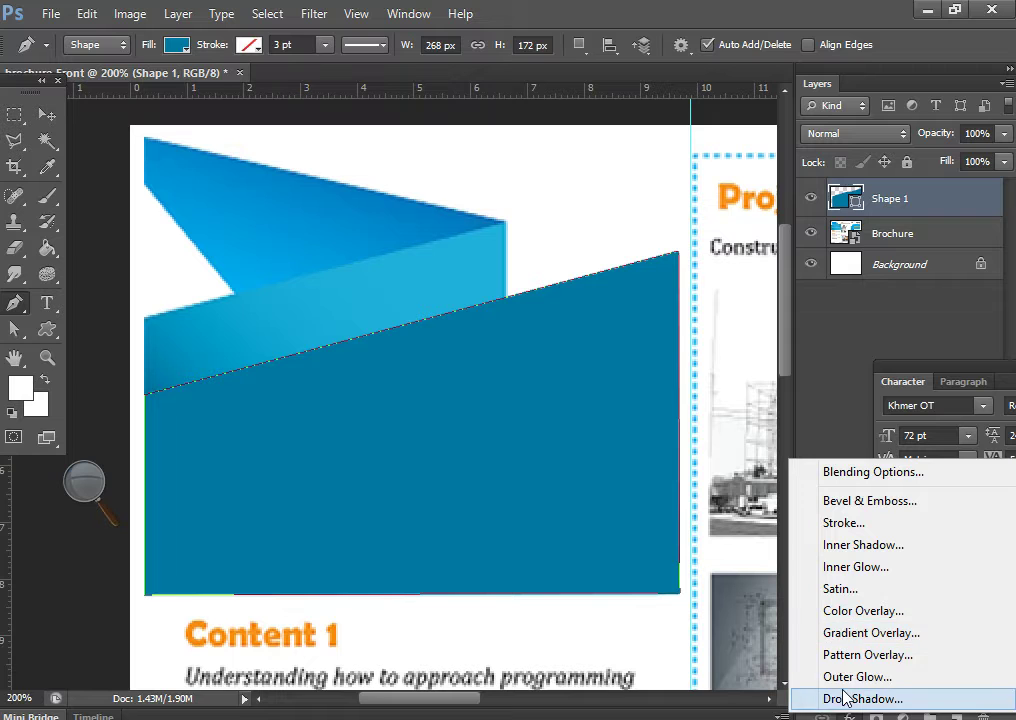
{"action": "left_click", "coordinate": [851, 633]}
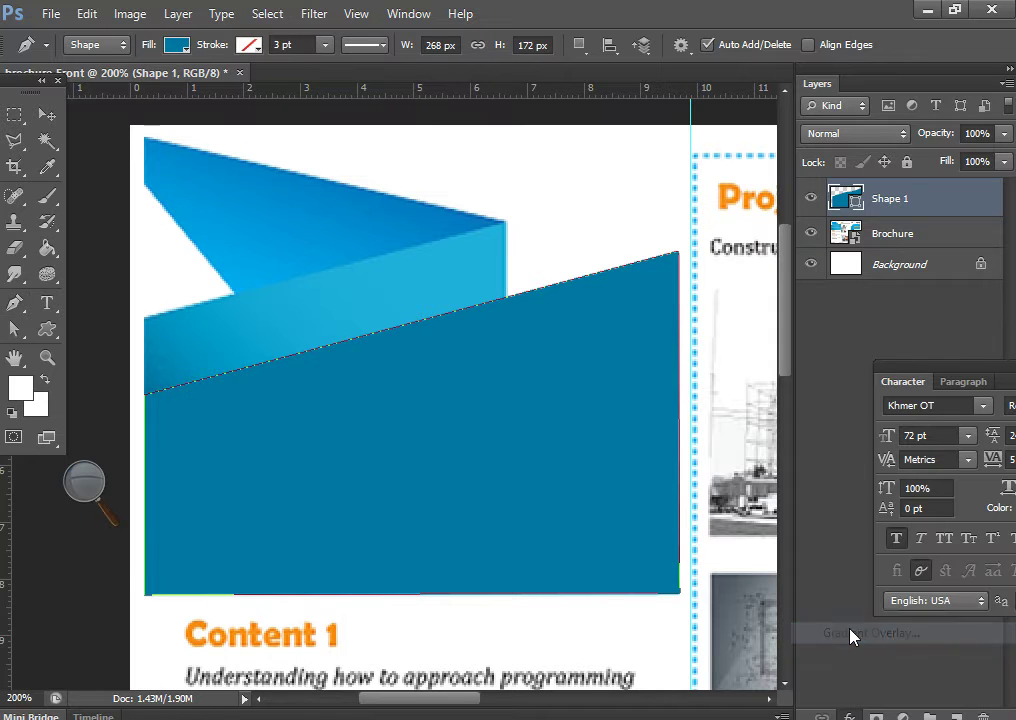
{"action": "left_click_drag", "start_coordinate": [545, 133], "coordinate": [709, 127]}
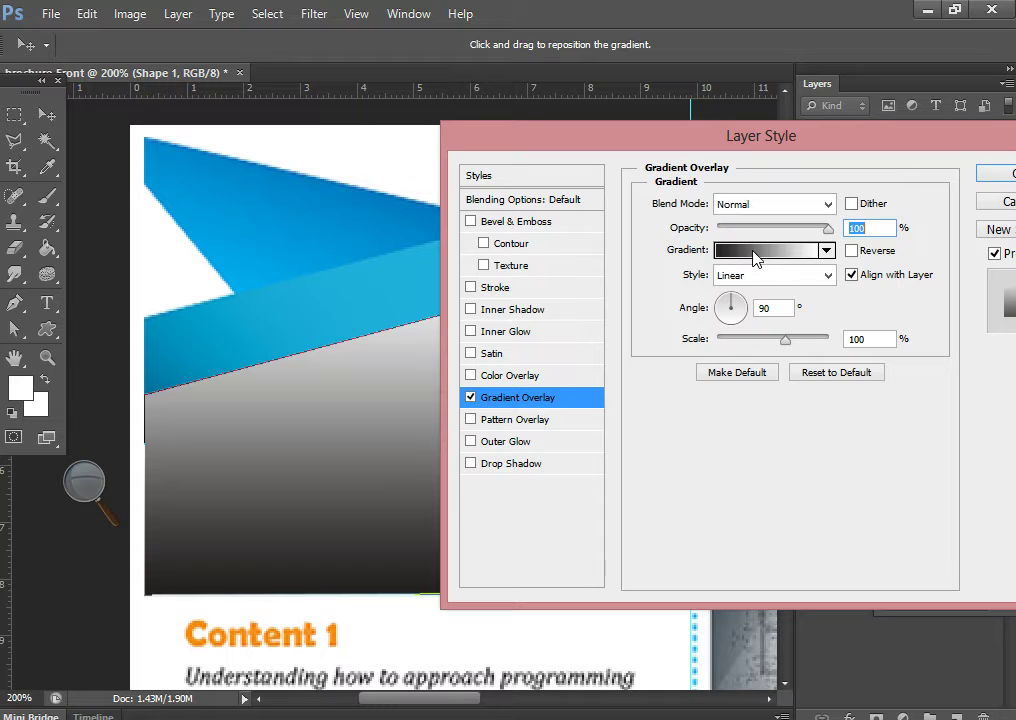
{"action": "left_click", "coordinate": [755, 250]}
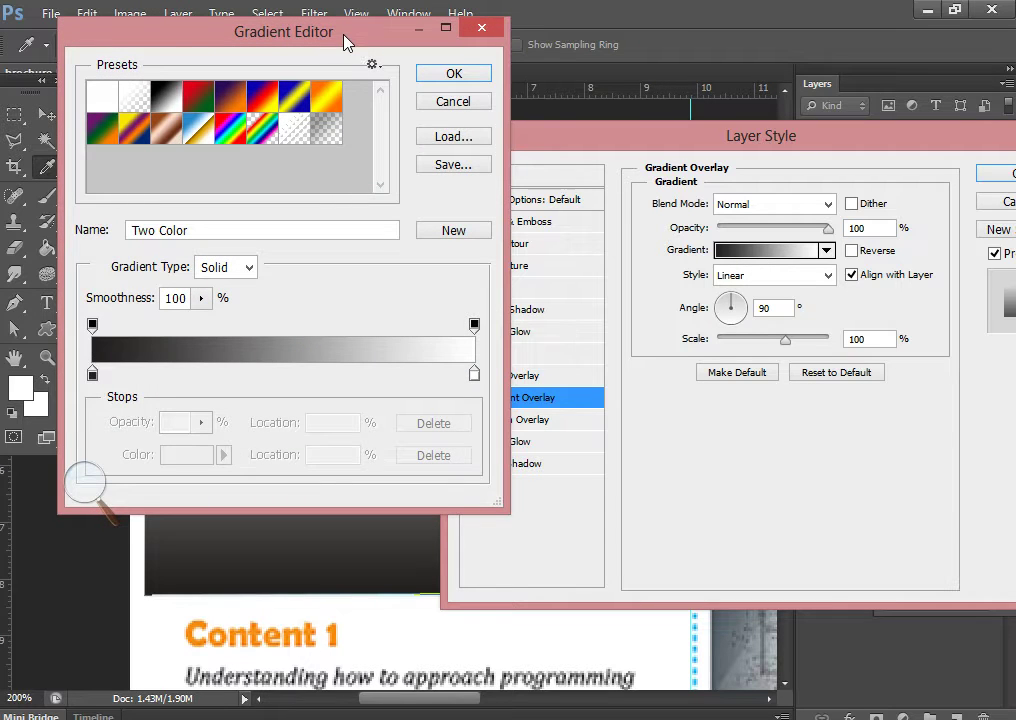
{"action": "mouse_move", "coordinate": [345, 42]}
{"action": "left_mouse_down"}
{"action": "mouse_move", "coordinate": [374, 311]}
{"action": "mouse_move", "coordinate": [948, 485]}
{"action": "mouse_move", "coordinate": [927, 410]}
{"action": "mouse_move", "coordinate": [839, 401]}
{"action": "mouse_move", "coordinate": [794, 179]}
{"action": "mouse_move", "coordinate": [824, 157]}
{"action": "left_mouse_up"}
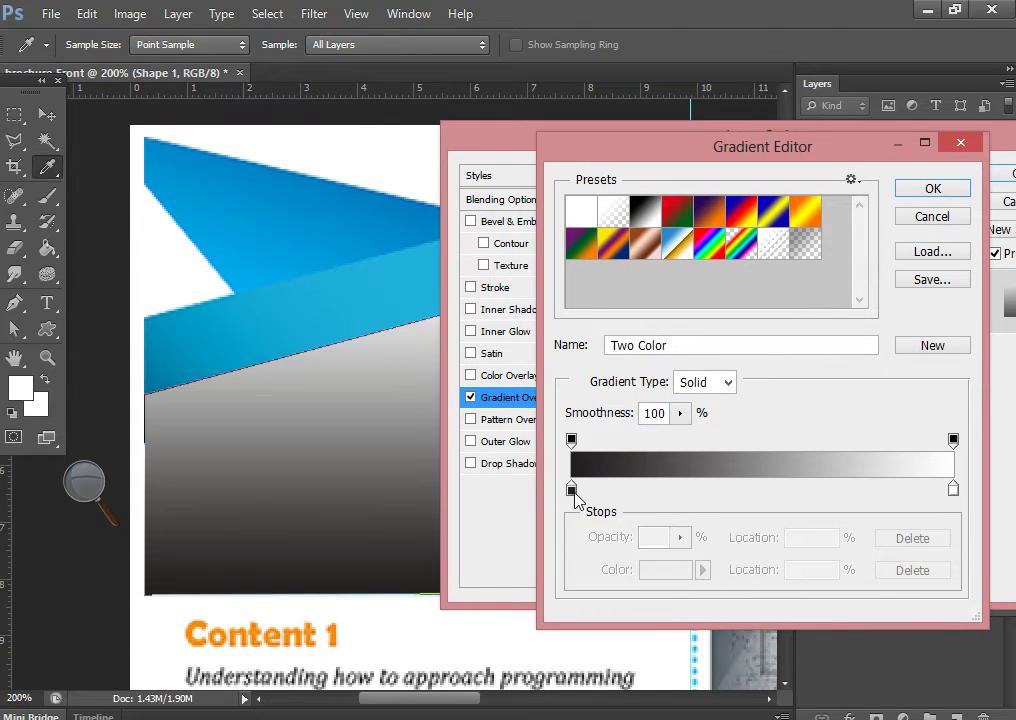
Set the gradient's end stops to dark blue 0075a1 and blue 0078a3 sampled from the canvas
{"action": "double_click", "coordinate": [571, 489]}
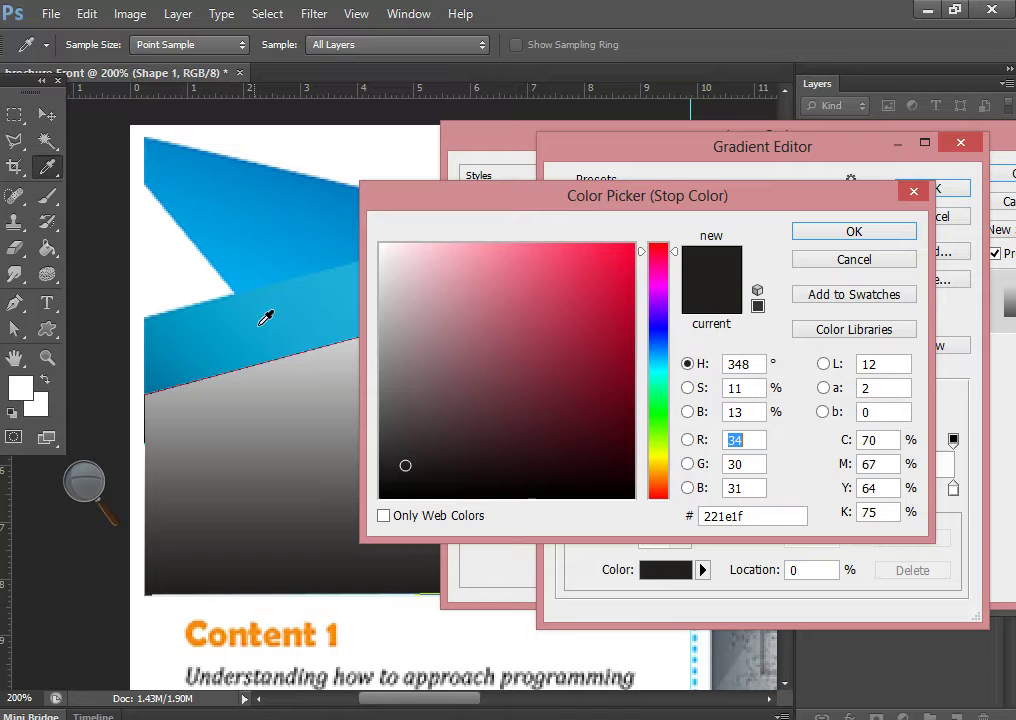
{"action": "left_click", "coordinate": [152, 380]}
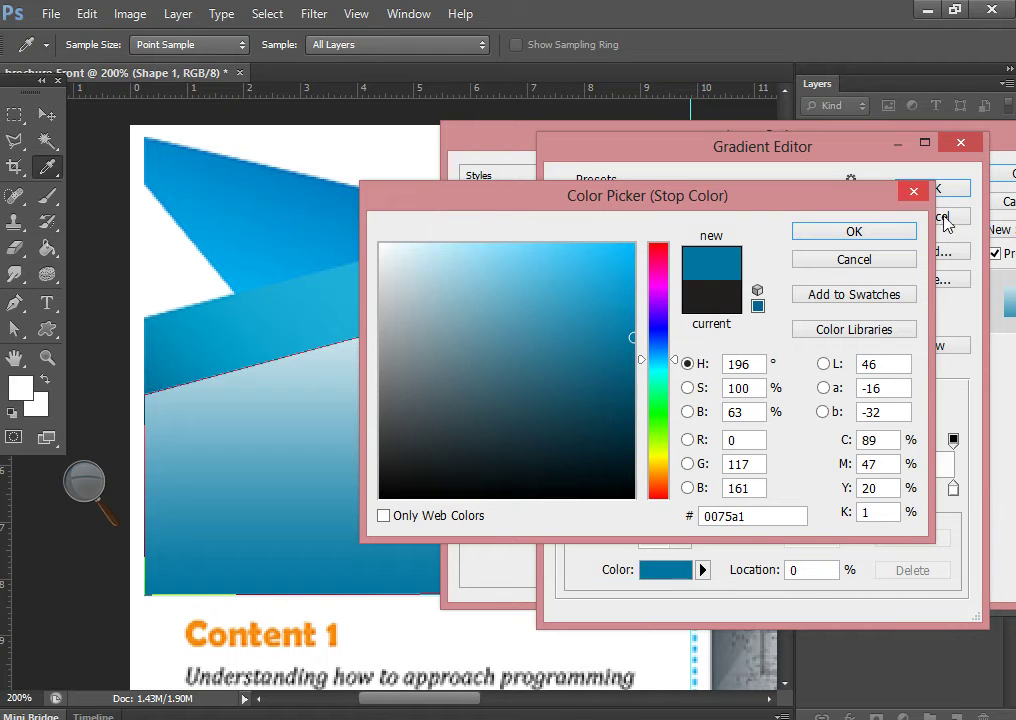
{"action": "left_click", "coordinate": [878, 233]}
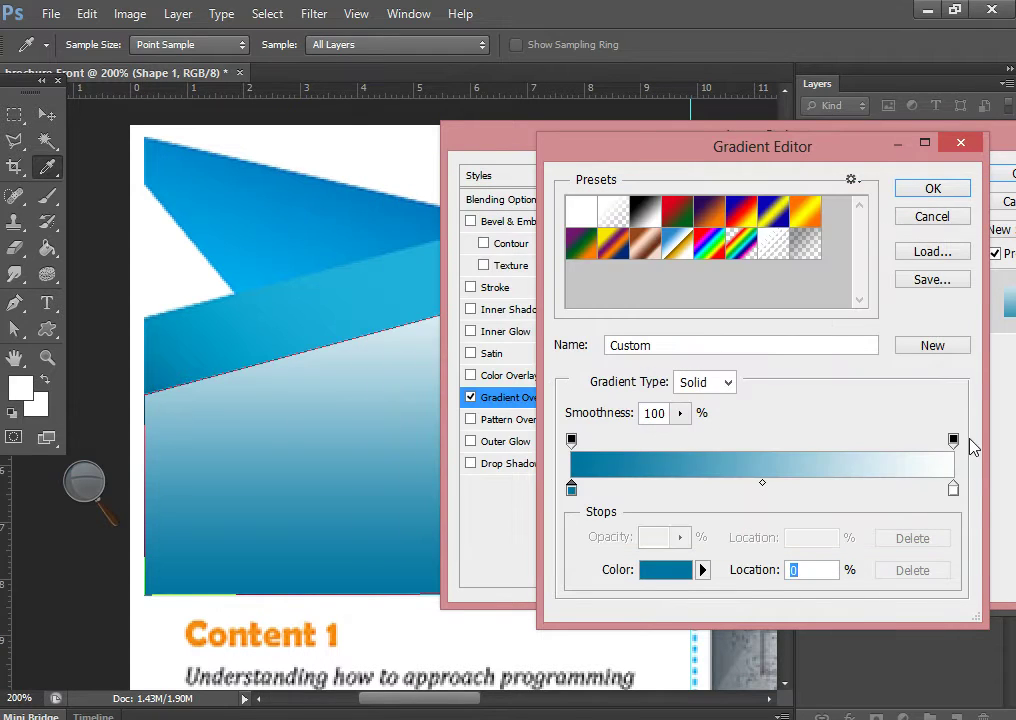
{"action": "double_click", "coordinate": [953, 489]}
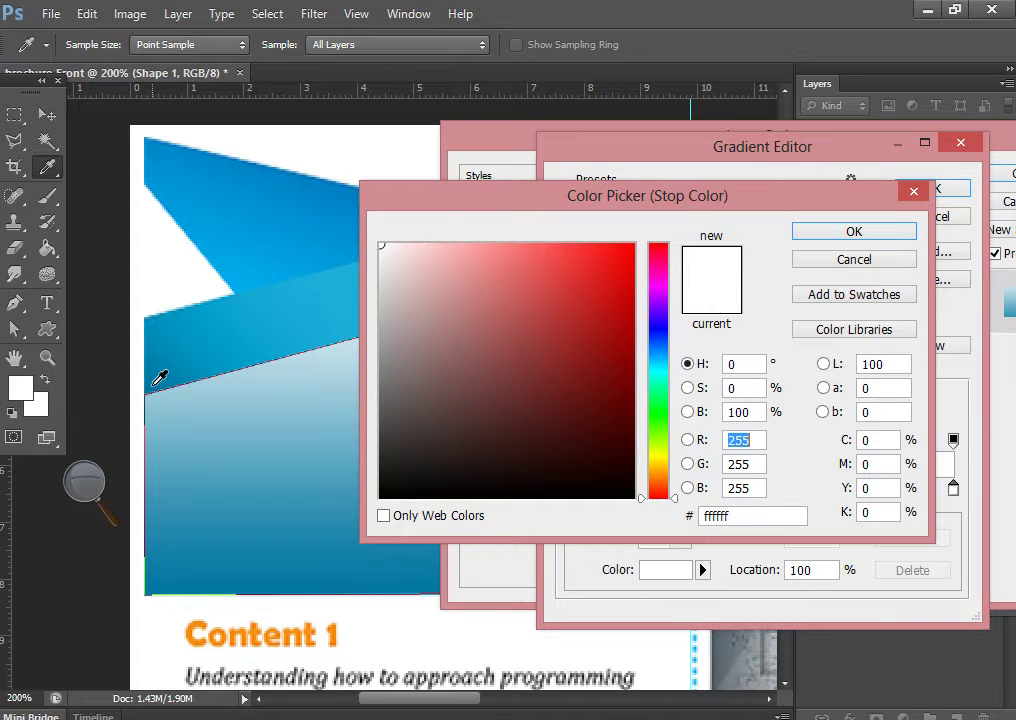
{"action": "left_click", "coordinate": [165, 374]}
{"action": "left_click", "coordinate": [830, 232]}
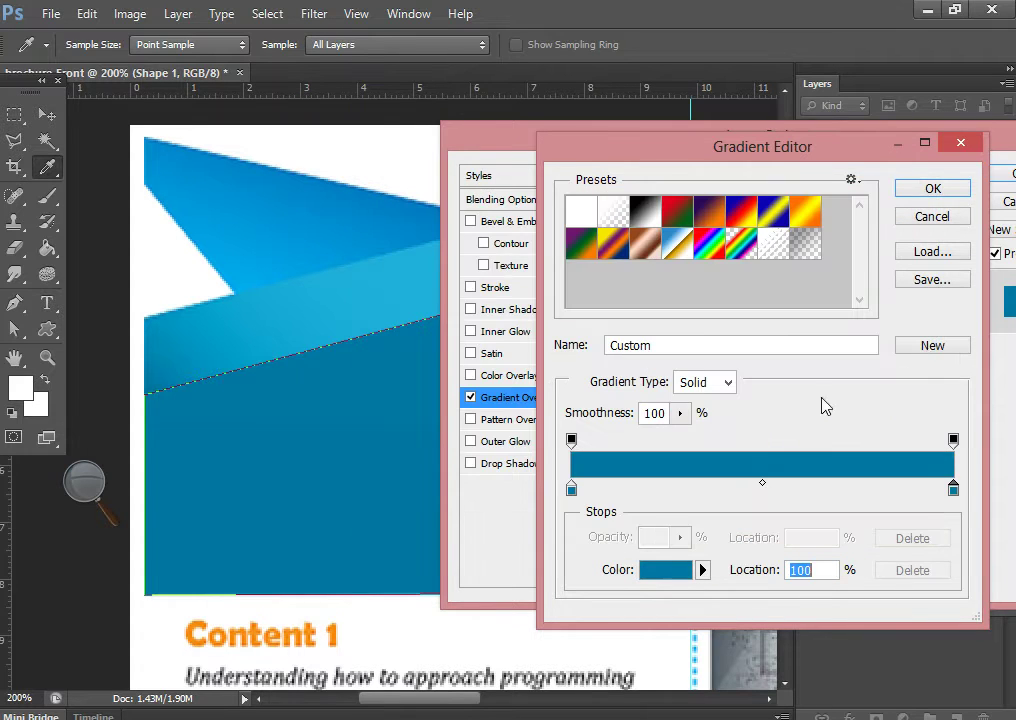
Add a light blue 1eaeda stop at 49% and confirm the gradient
{"action": "left_click", "coordinate": [758, 488]}
{"action": "double_click", "coordinate": [756, 490]}
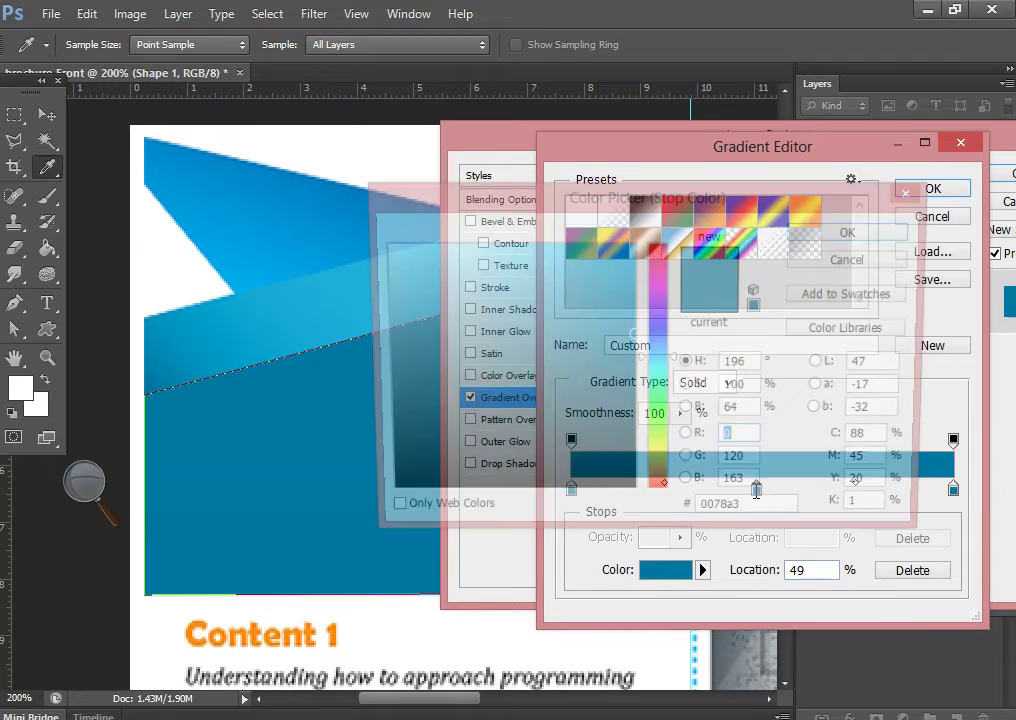
{"action": "left_click", "coordinate": [346, 278]}
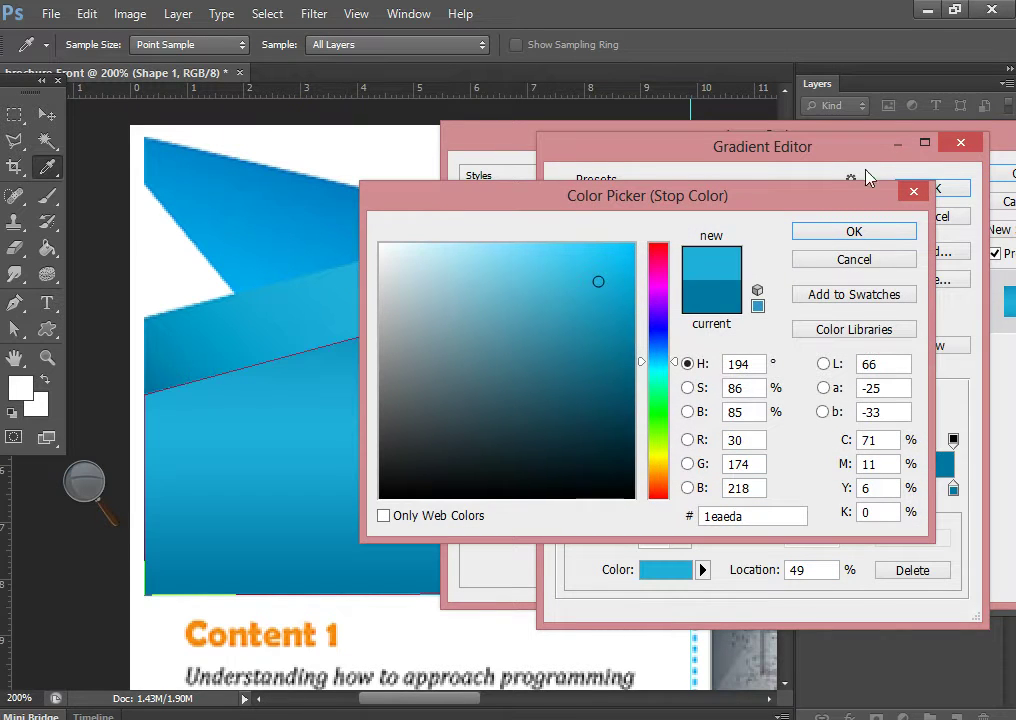
{"action": "left_click", "coordinate": [853, 232]}
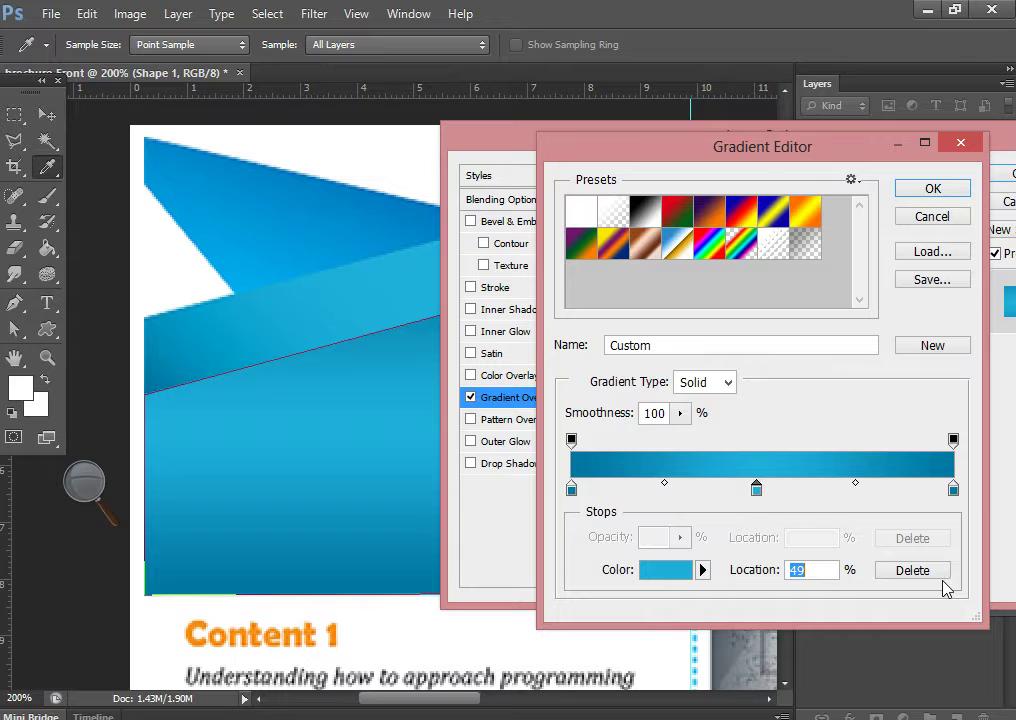
{"action": "left_click", "coordinate": [932, 189]}
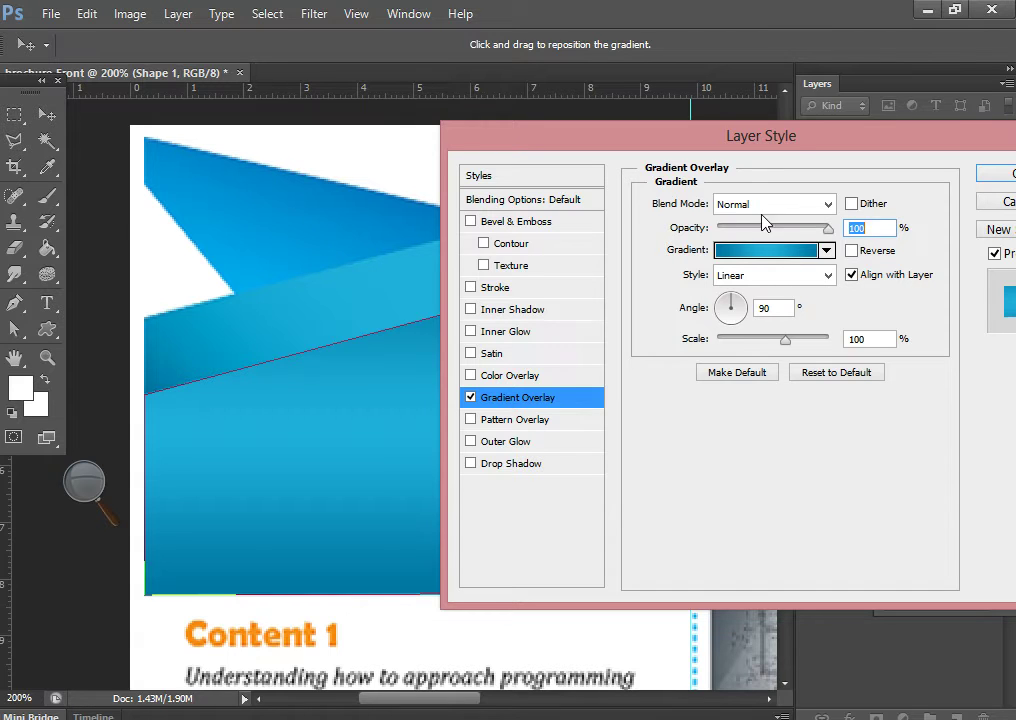
Set the gradient overlay angle to 30°
{"action": "mouse_move", "coordinate": [789, 148]}
{"action": "left_mouse_down"}
{"action": "mouse_move", "coordinate": [862, 263]}
{"action": "mouse_move", "coordinate": [644, 494]}
{"action": "mouse_move", "coordinate": [887, 204]}
{"action": "mouse_move", "coordinate": [778, 208]}
{"action": "left_mouse_up"}
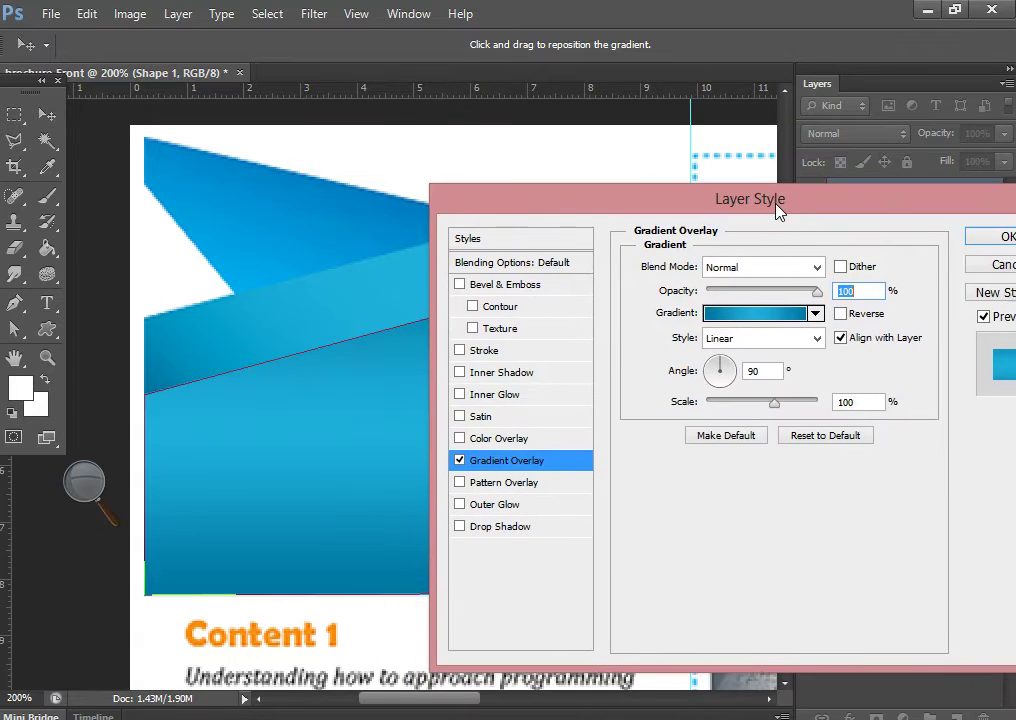
{"action": "left_click", "coordinate": [737, 372]}
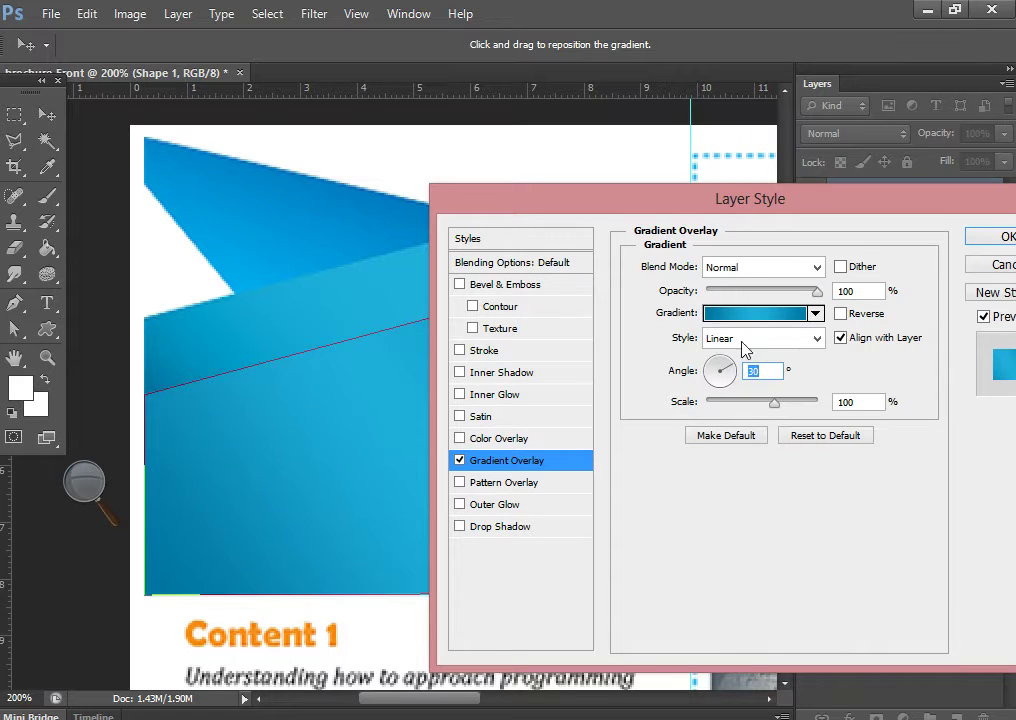
{"action": "mouse_move", "coordinate": [740, 208]}
{"action": "left_mouse_down"}
{"action": "mouse_move", "coordinate": [778, 682]}
{"action": "mouse_move", "coordinate": [749, 622]}
{"action": "left_mouse_up"}
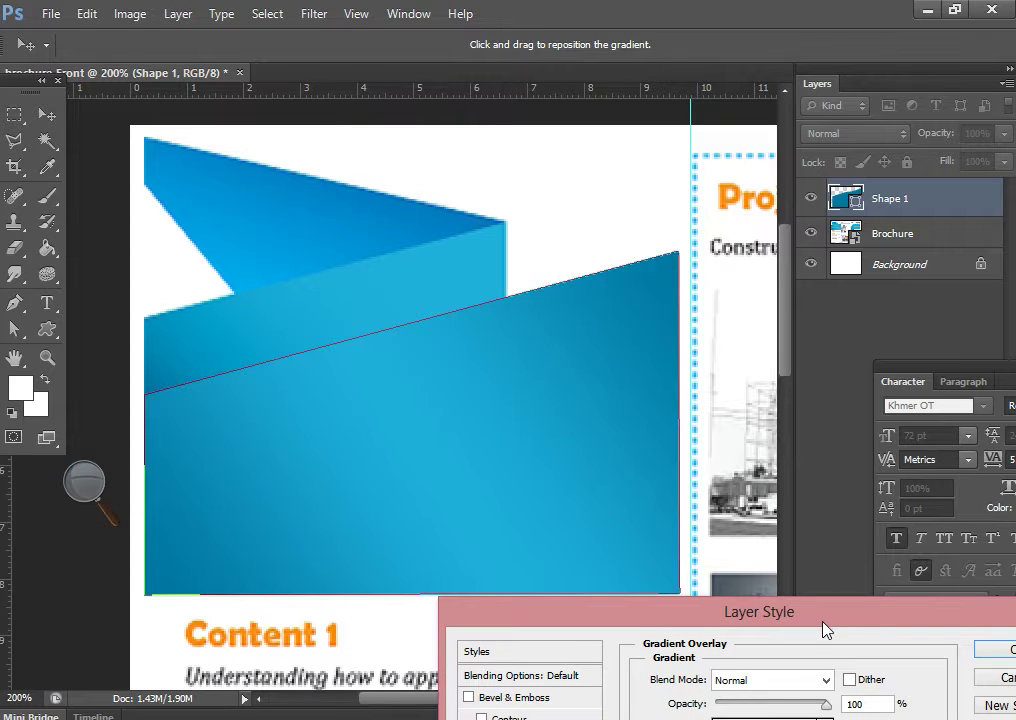
{"action": "left_click_drag", "start_coordinate": [825, 628], "coordinate": [770, 245]}
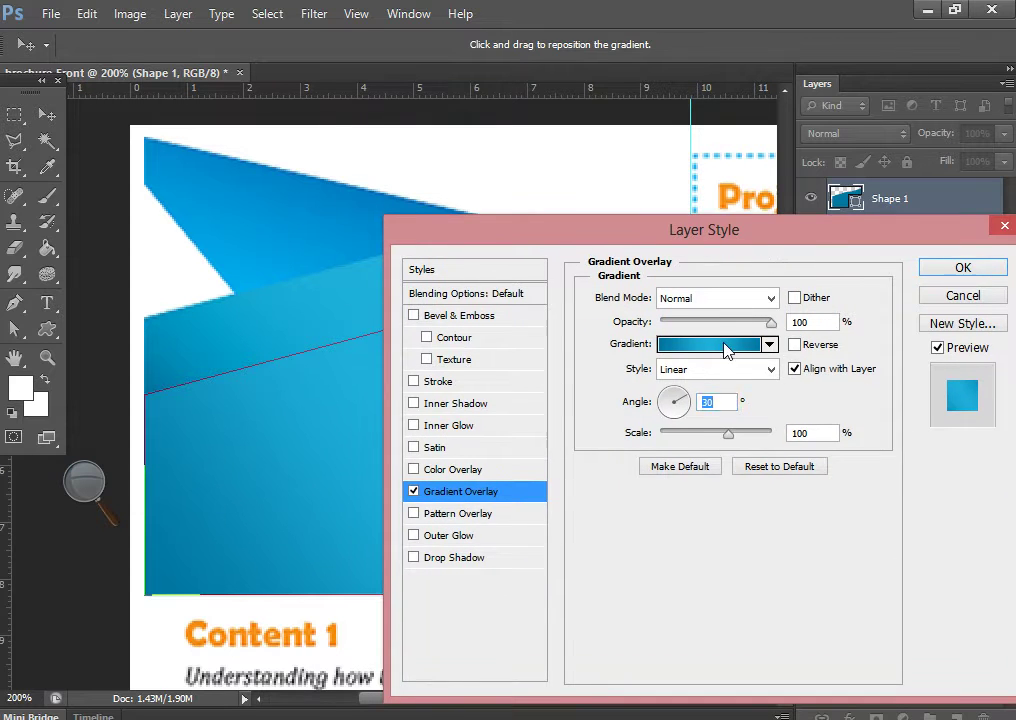
Move the middle stop to 54% and lighten it to 5bd0f3
{"action": "left_click", "coordinate": [727, 348]}
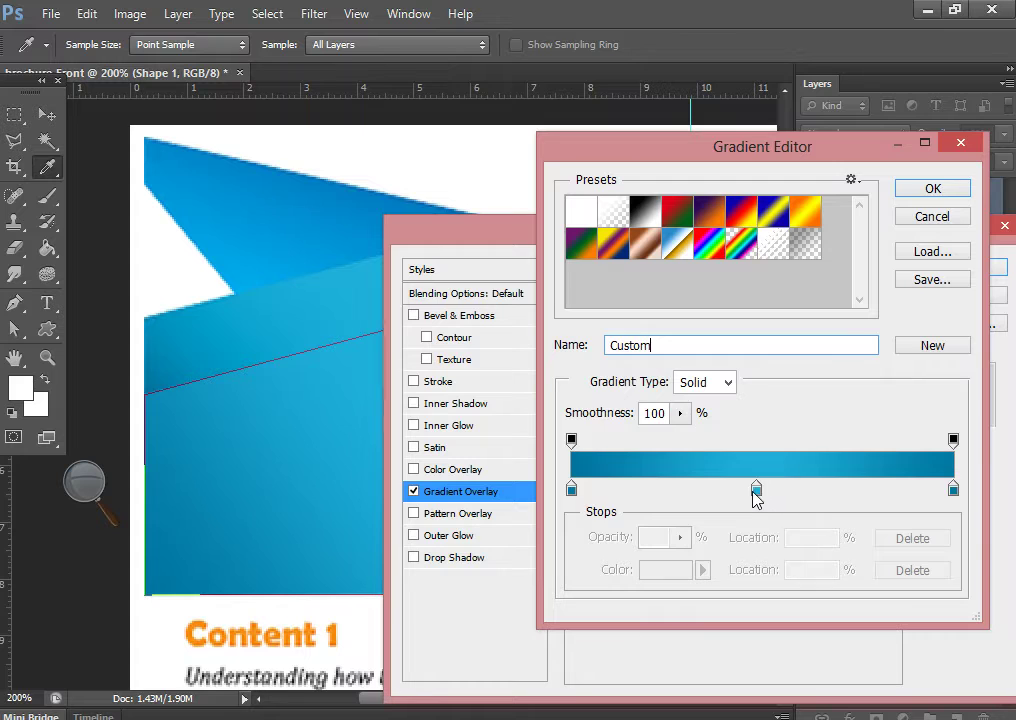
{"action": "mouse_move", "coordinate": [758, 490]}
{"action": "left_mouse_down"}
{"action": "mouse_move", "coordinate": [782, 490]}
{"action": "mouse_move", "coordinate": [776, 497]}
{"action": "left_mouse_up"}
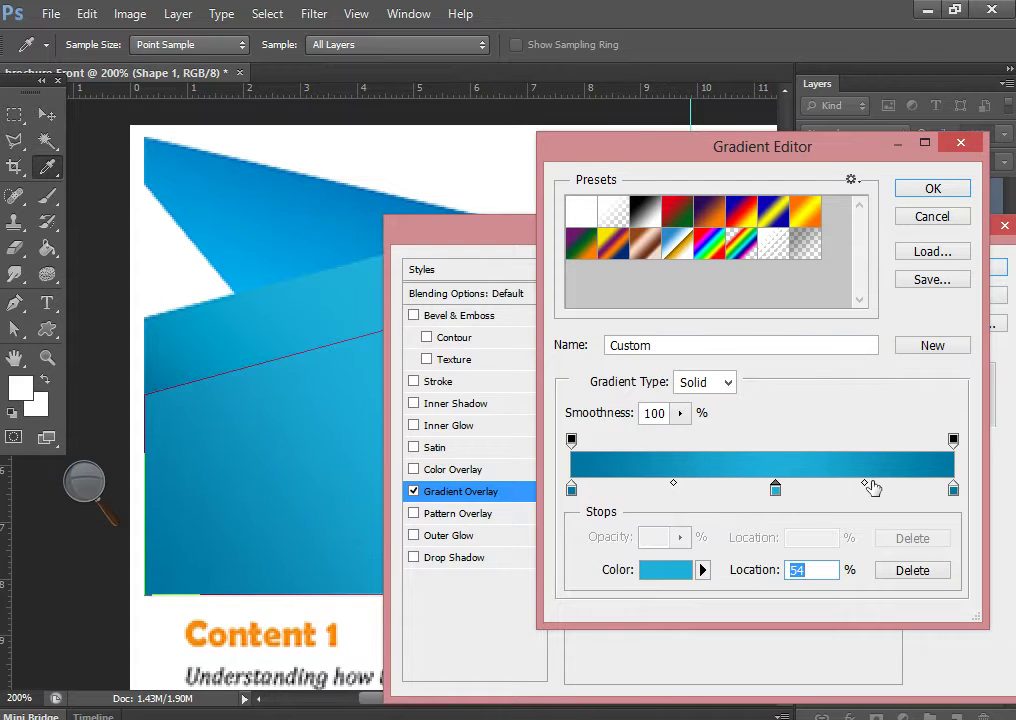
{"action": "left_click_drag", "start_coordinate": [867, 484], "coordinate": [872, 487]}
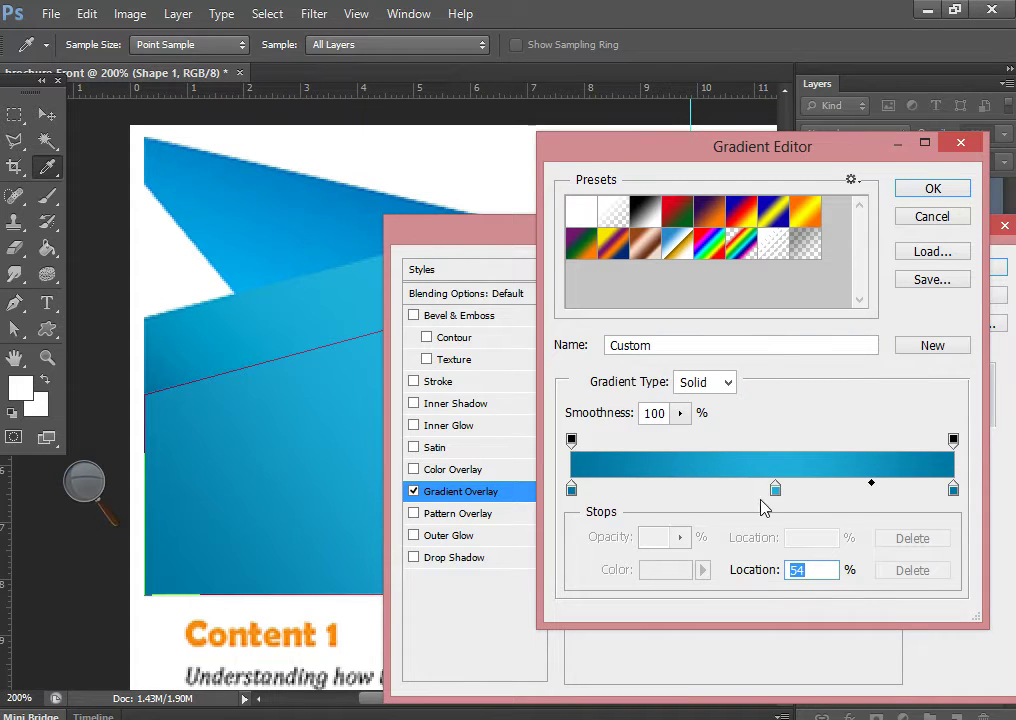
{"action": "double_click", "coordinate": [776, 490]}
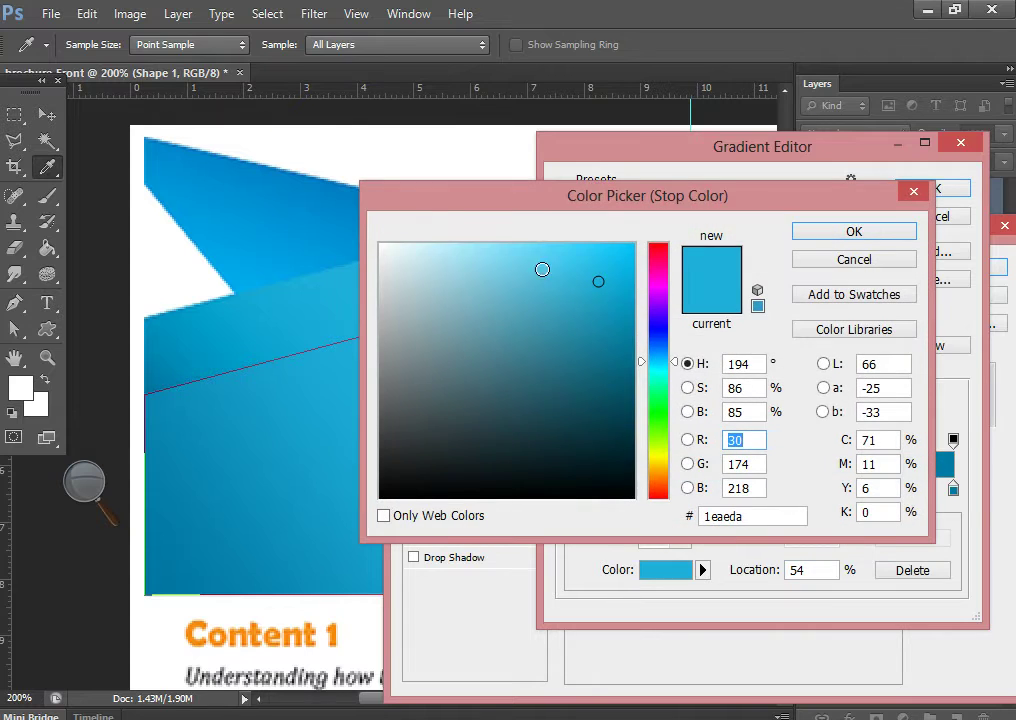
{"action": "left_click", "coordinate": [538, 255]}
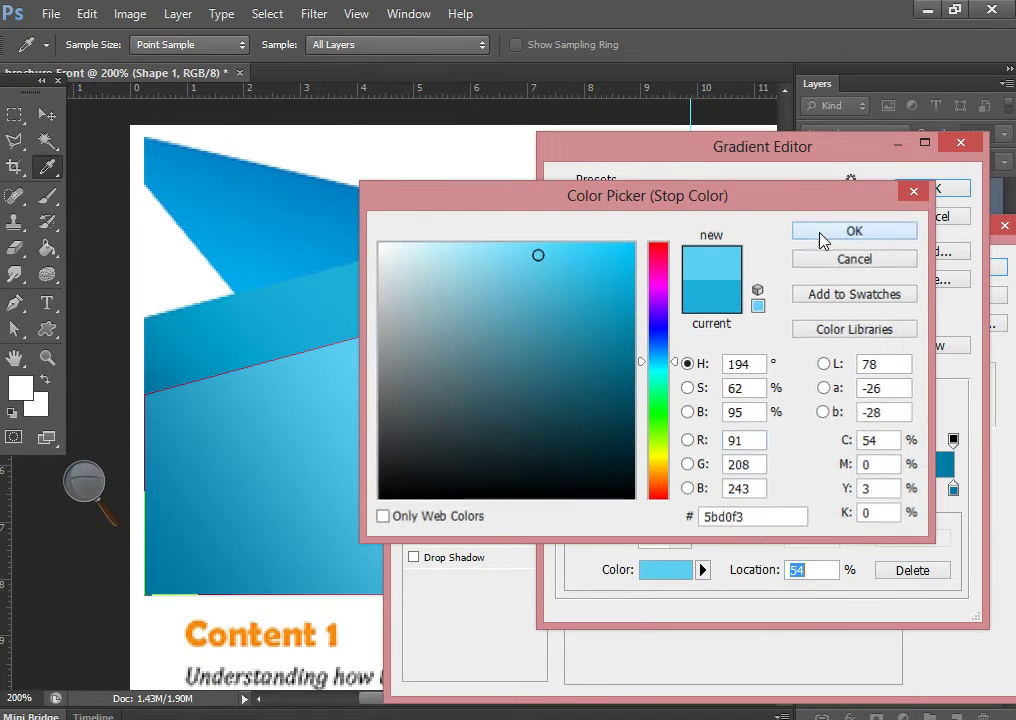
{"action": "left_click", "coordinate": [822, 236]}
{"action": "left_click", "coordinate": [931, 190]}
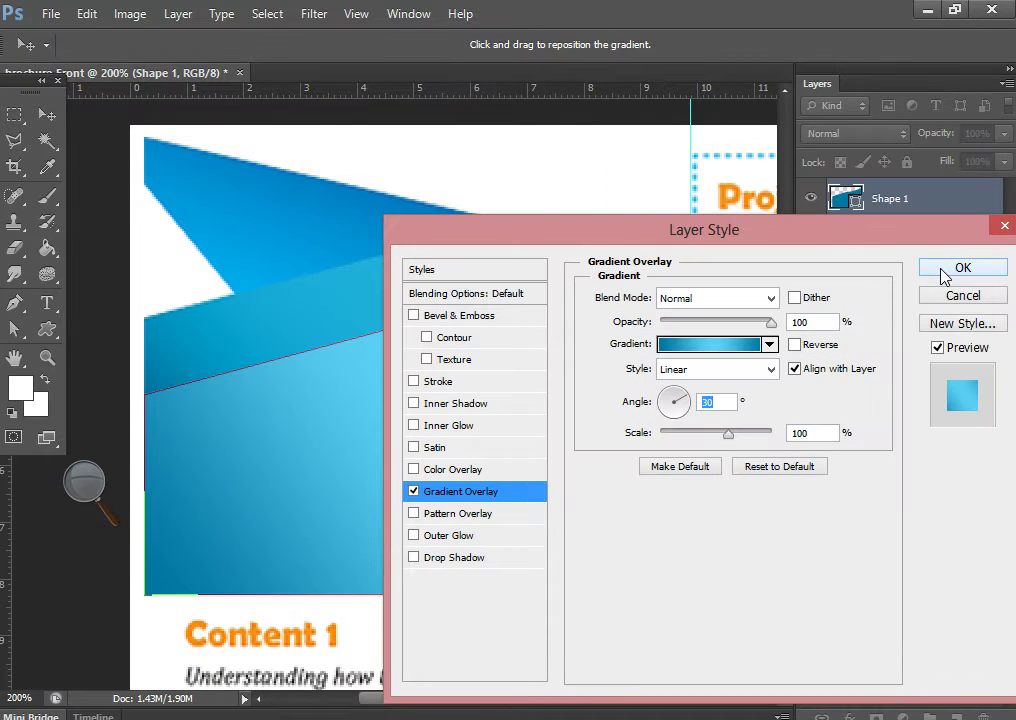
Preview the Spectrum preset, keep the blue gradient, and apply the overlay to Shape 1
{"action": "mouse_move", "coordinate": [843, 234]}
{"action": "left_mouse_down"}
{"action": "mouse_move", "coordinate": [1015, 209]}
{"action": "mouse_move", "coordinate": [869, 141]}
{"action": "left_mouse_up"}
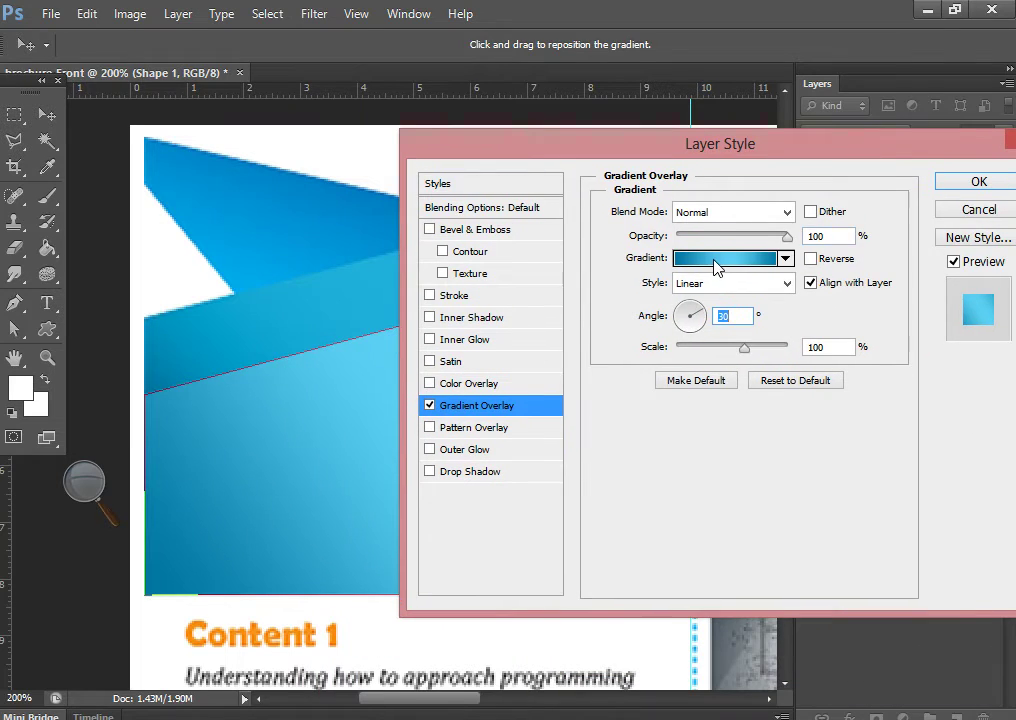
{"action": "left_click", "coordinate": [717, 265]}
{"action": "left_click", "coordinate": [709, 243]}
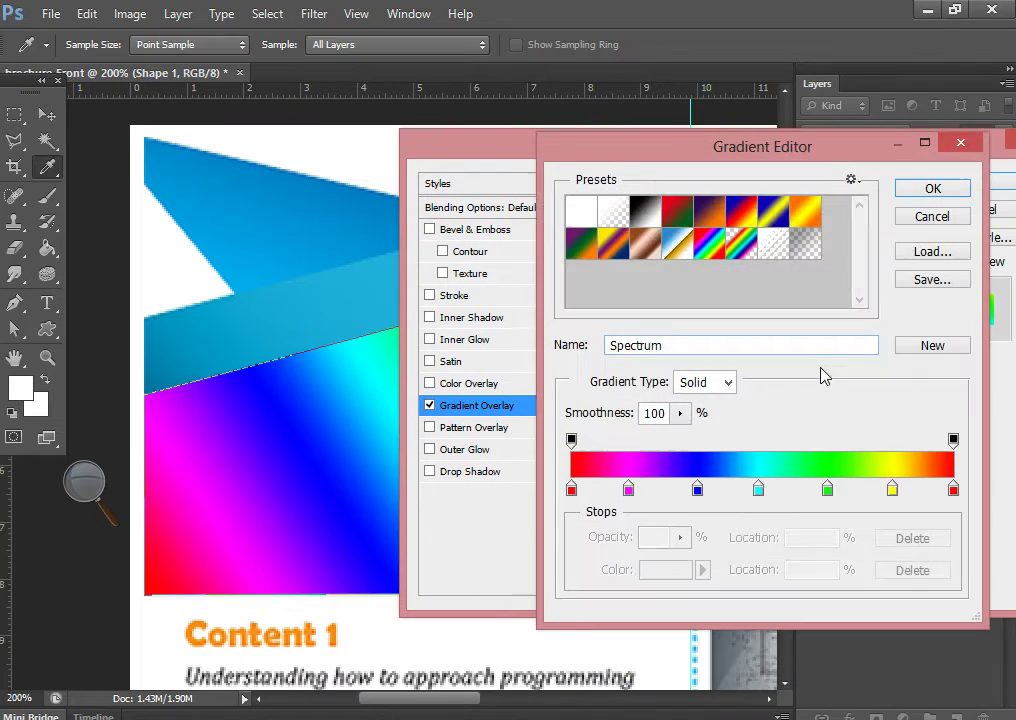
{"action": "left_click", "coordinate": [931, 218]}
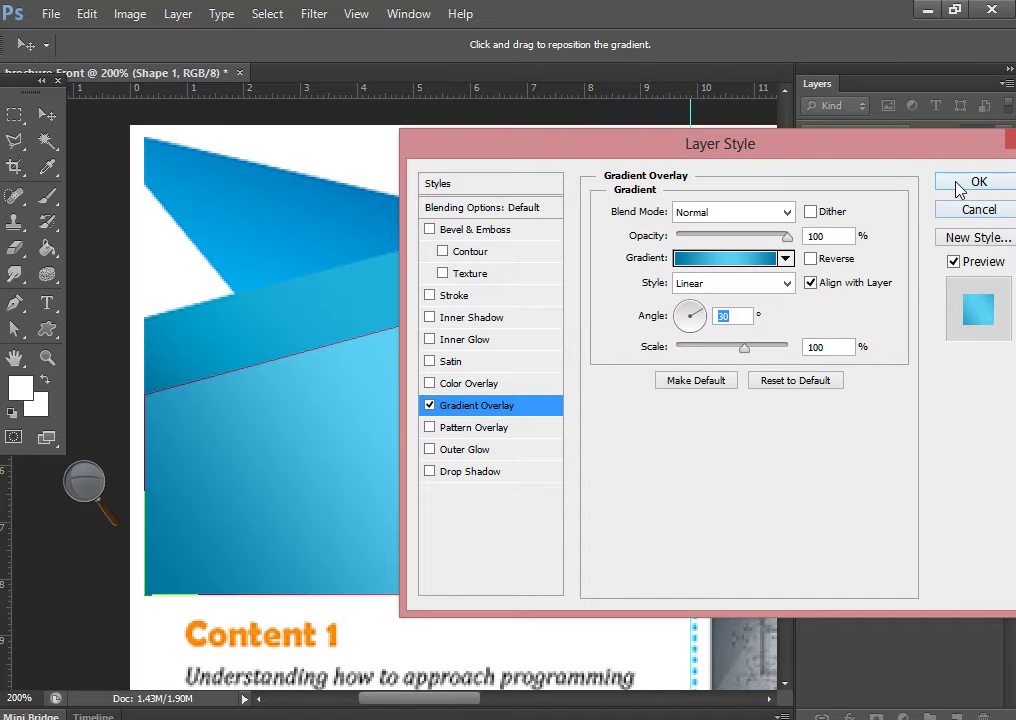
{"action": "mouse_move", "coordinate": [815, 160]}
{"action": "left_mouse_down"}
{"action": "mouse_move", "coordinate": [696, 585]}
{"action": "mouse_move", "coordinate": [684, 235]}
{"action": "left_mouse_up"}
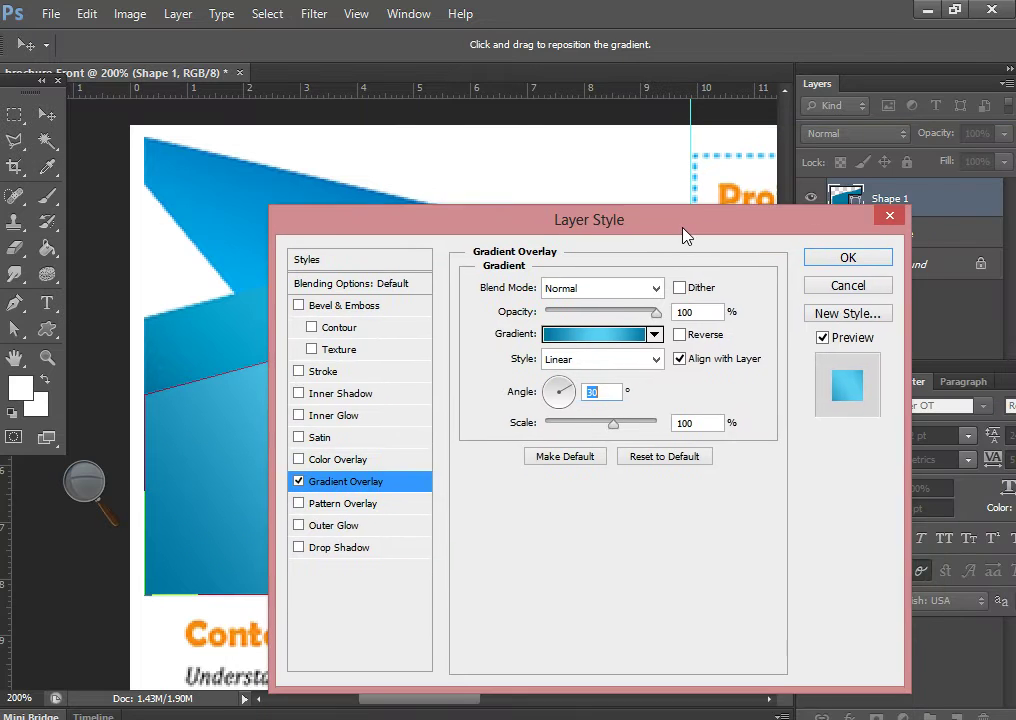
{"action": "left_click", "coordinate": [839, 260]}
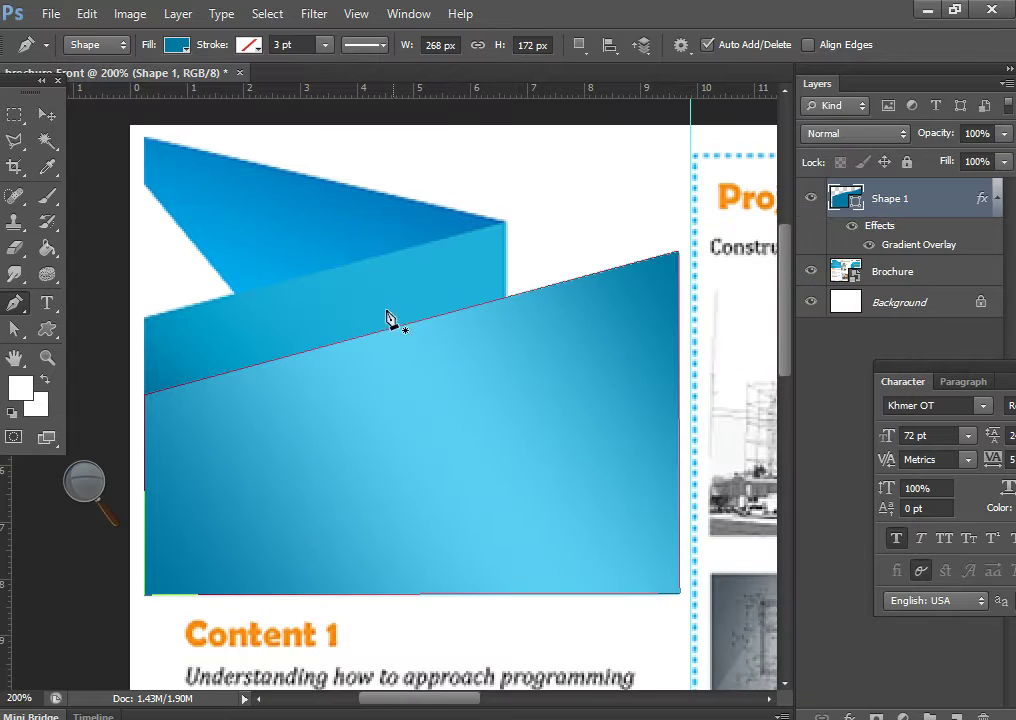
Toggle the Brochure reference off and on, then start Shape 2 with the standard Pen
{"action": "left_click", "coordinate": [811, 271]}
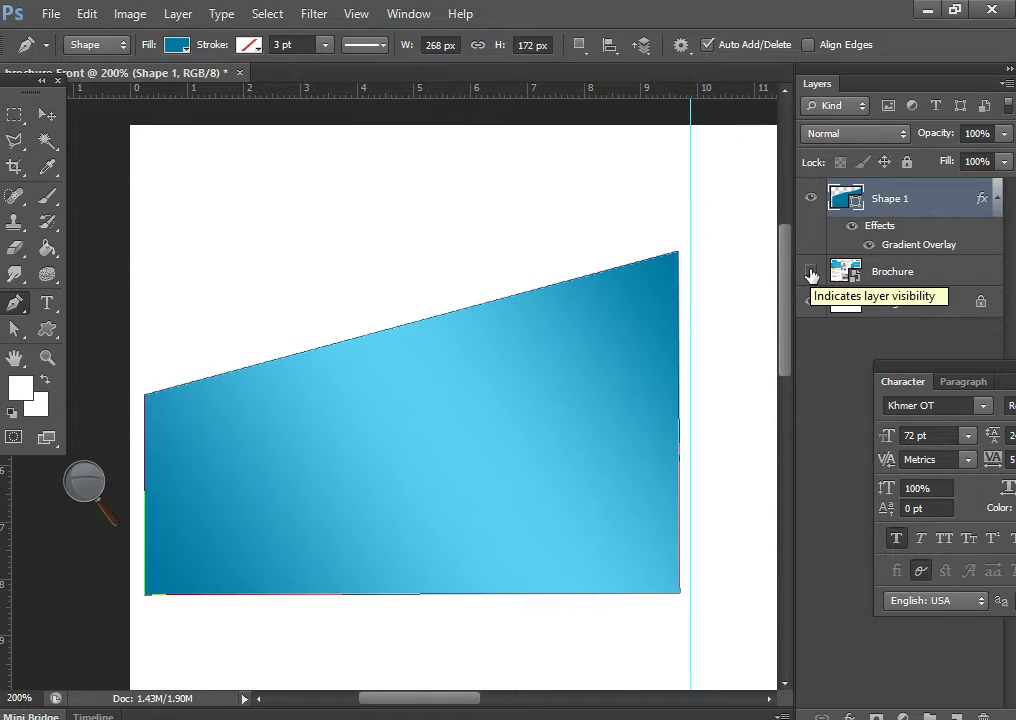
{"action": "left_click", "coordinate": [811, 271]}
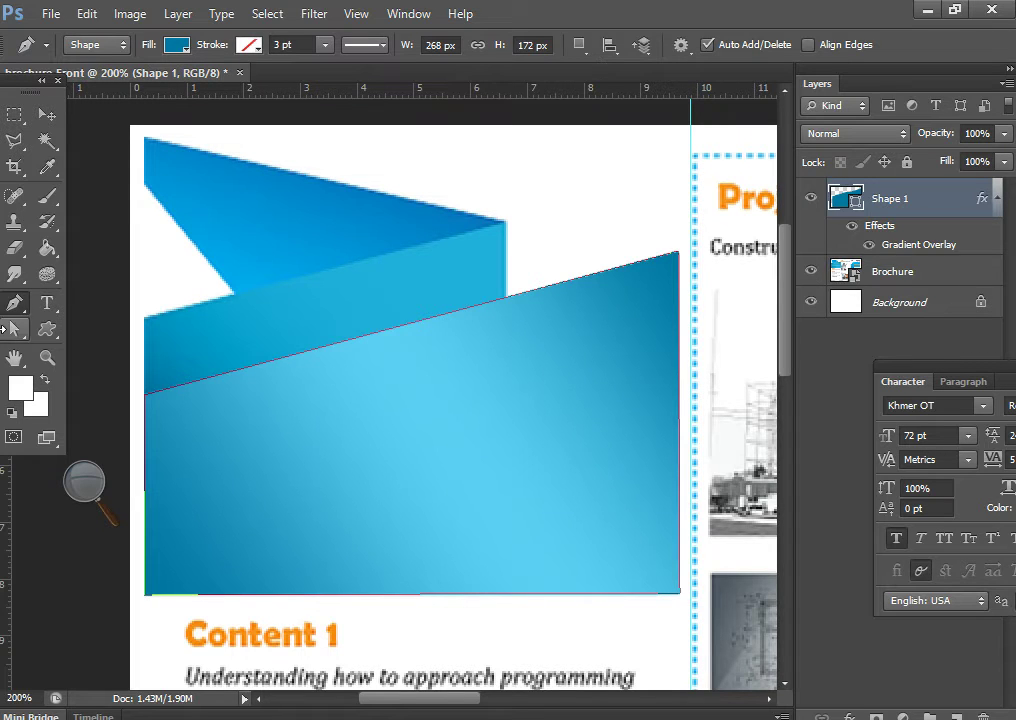
{"action": "right_click", "coordinate": [20, 307]}
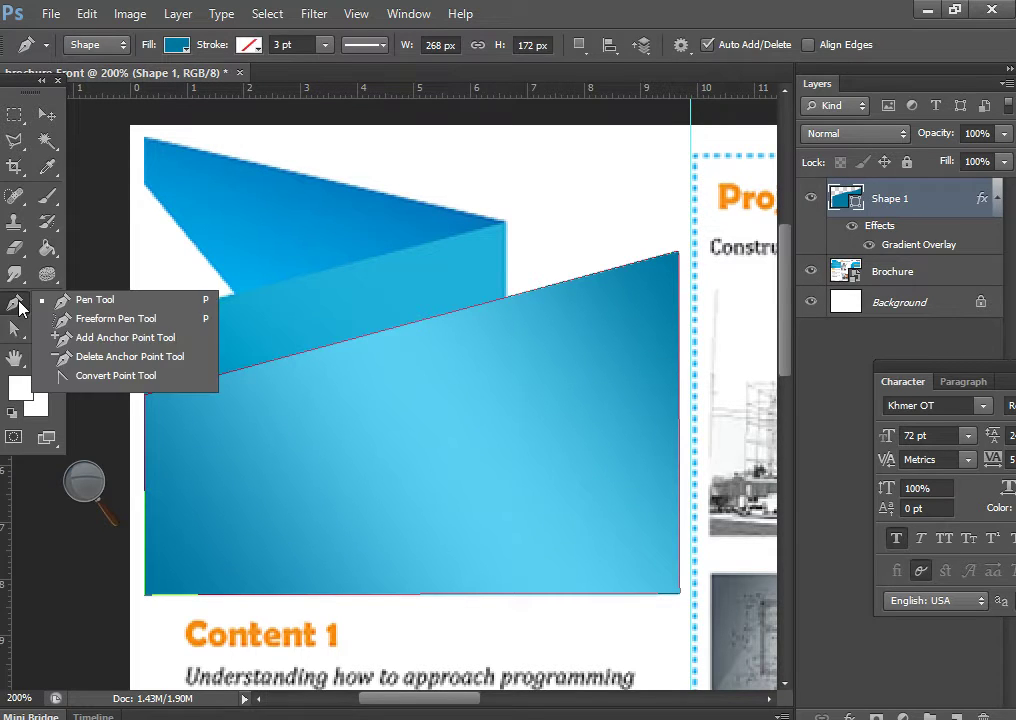
{"action": "left_click", "coordinate": [60, 301]}
{"action": "left_click", "coordinate": [145, 320]}
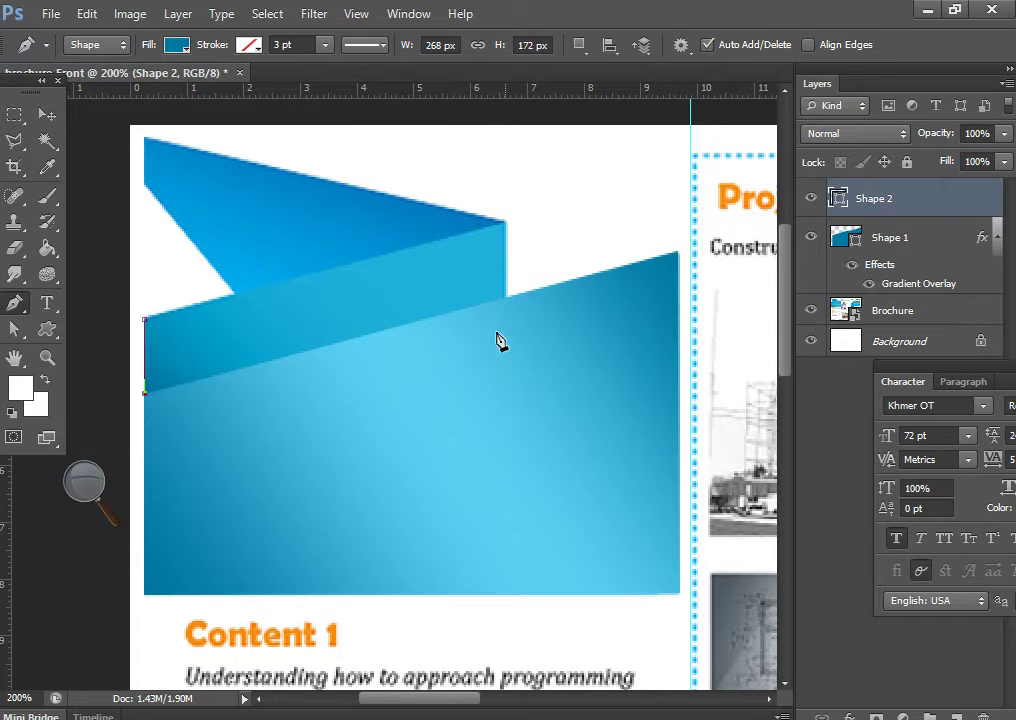
Place Shape 2's fold corner points along the middle band and close its outline
{"action": "left_click", "coordinate": [507, 297]}
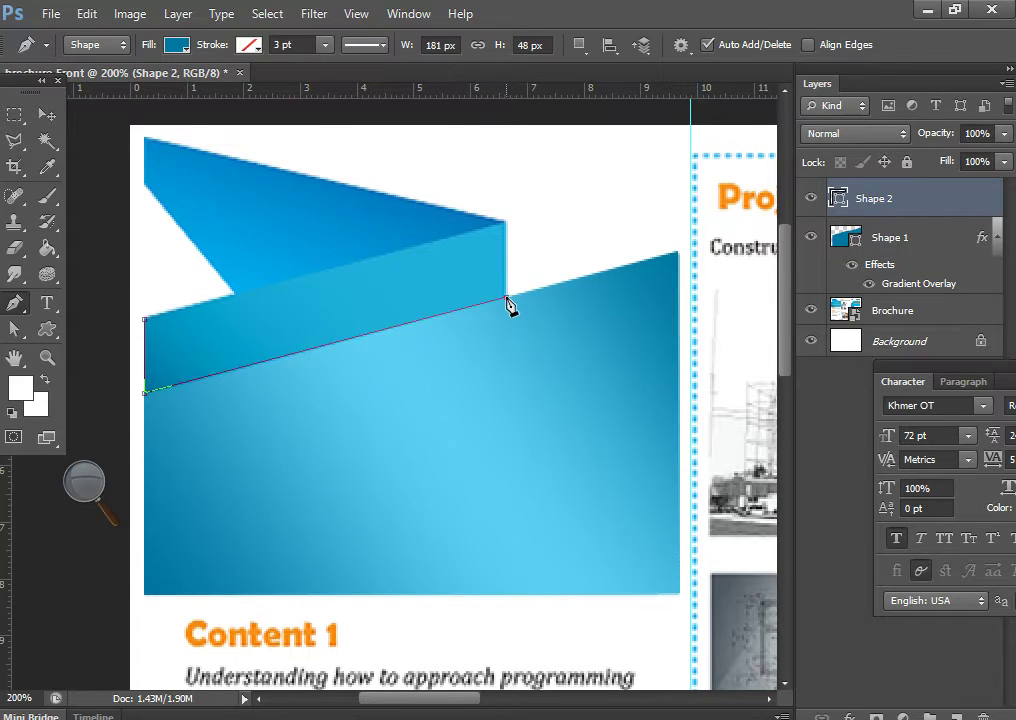
{"action": "left_click", "coordinate": [507, 220]}
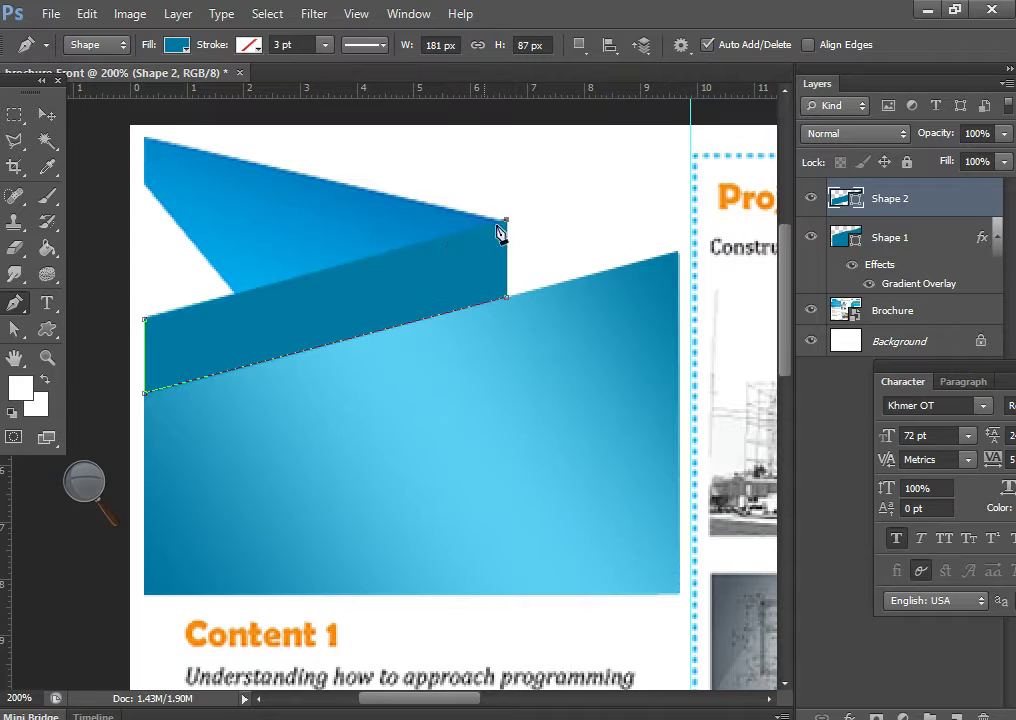
{"action": "left_click", "coordinate": [147, 327]}
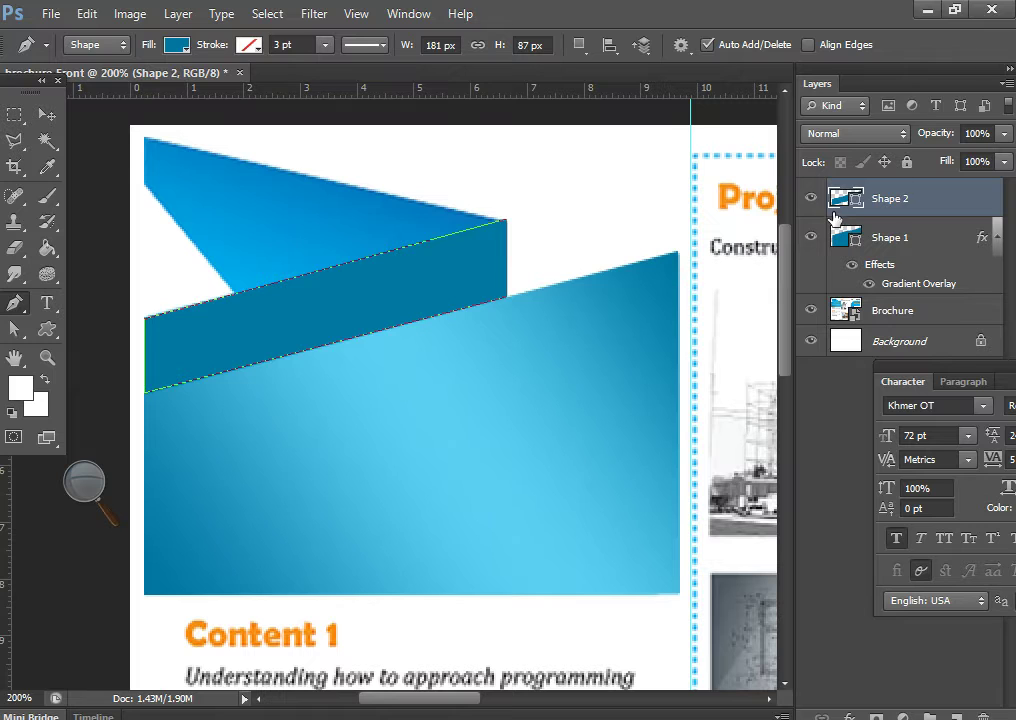
Copy Shape 1's gradient layer style and paste it onto Shape 2
{"action": "left_click", "coordinate": [893, 285]}
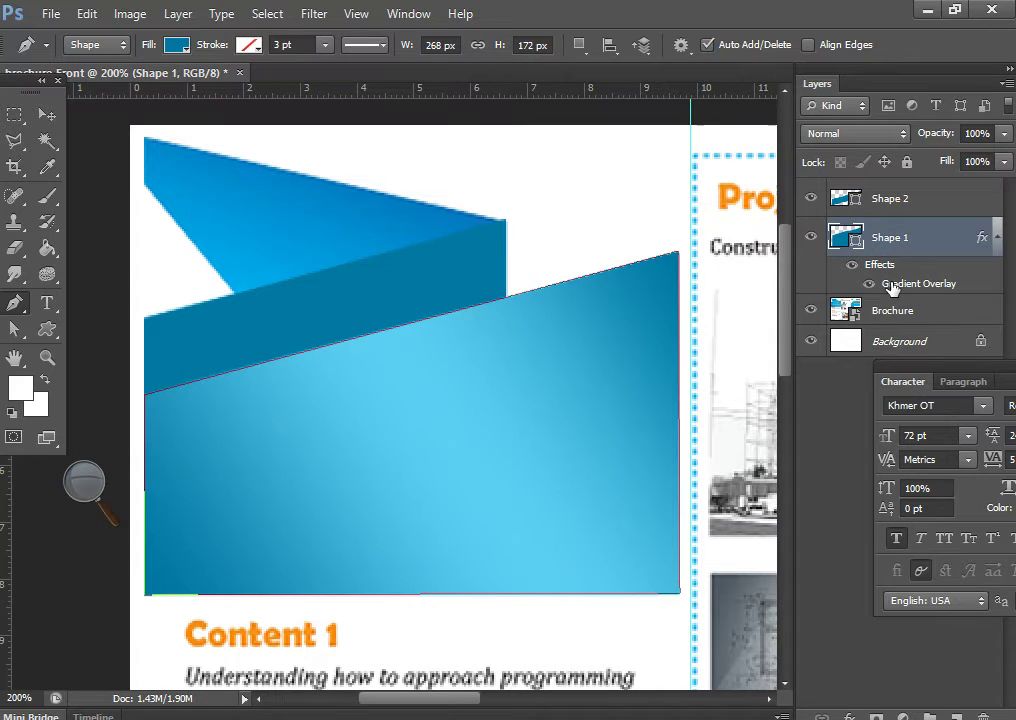
{"action": "right_click", "coordinate": [893, 287]}
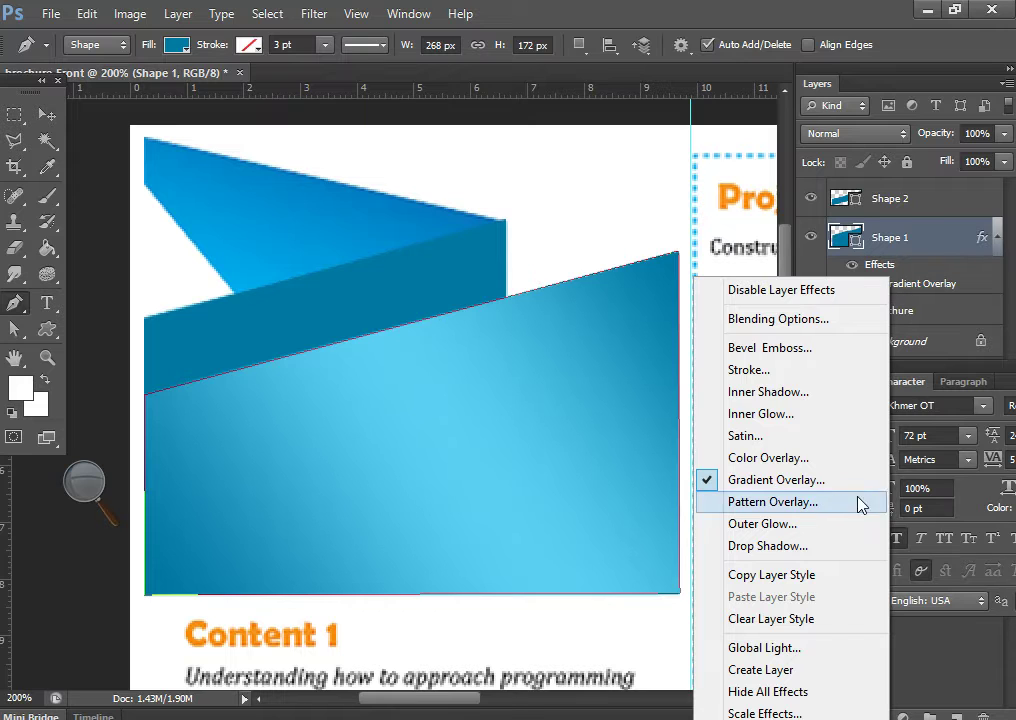
{"action": "left_click", "coordinate": [826, 576]}
{"action": "left_click", "coordinate": [901, 200]}
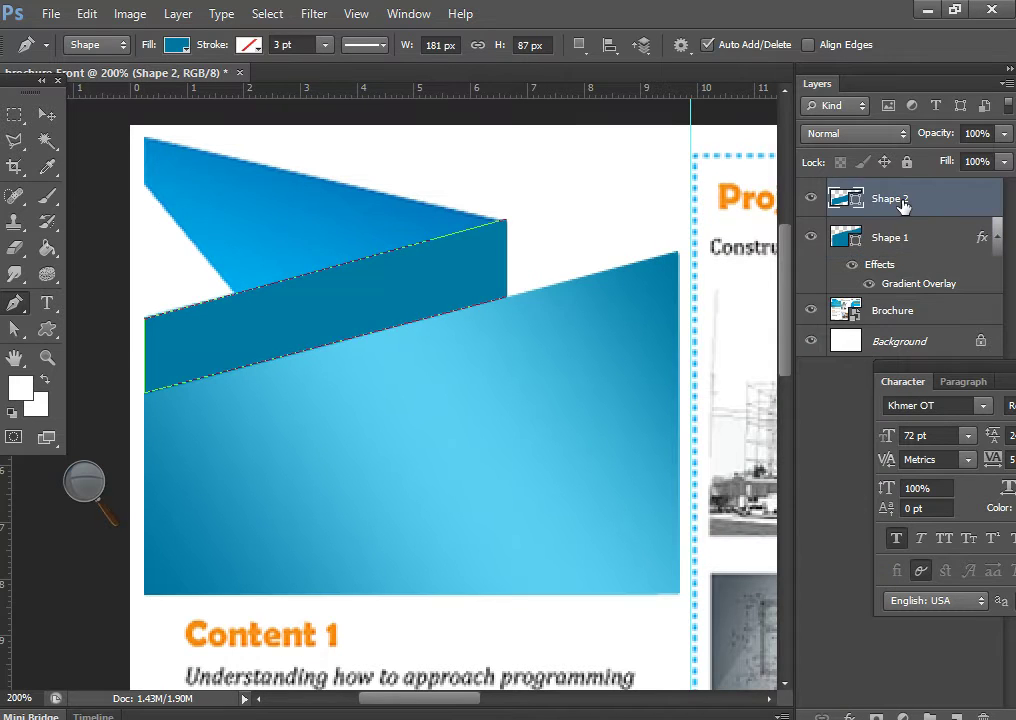
{"action": "right_click", "coordinate": [903, 203]}
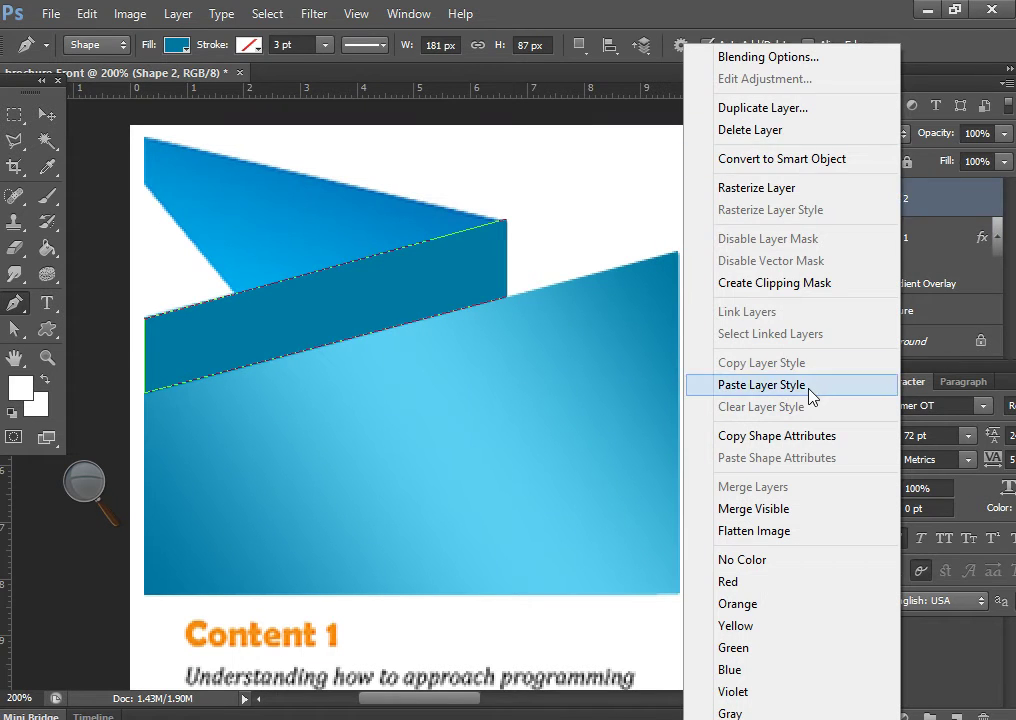
{"action": "left_click", "coordinate": [744, 384]}
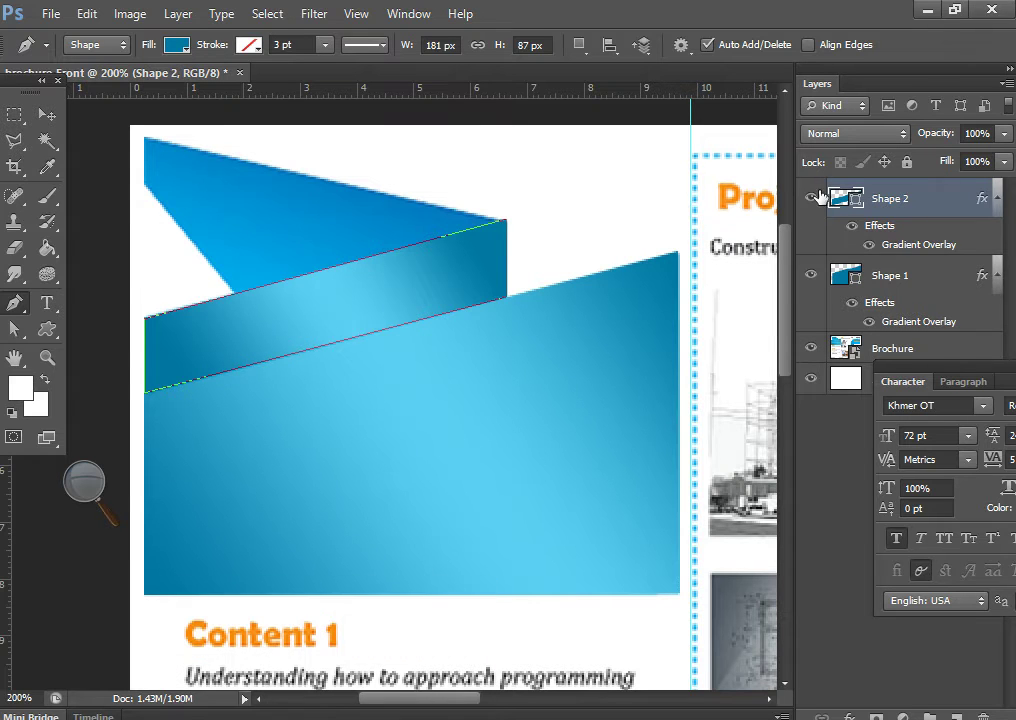
Draw closed four-point Shape 3 over the top ribbon and paste the gradient style onto it
{"action": "key", "text": "Escape"}
{"action": "left_click", "coordinate": [146, 188]}
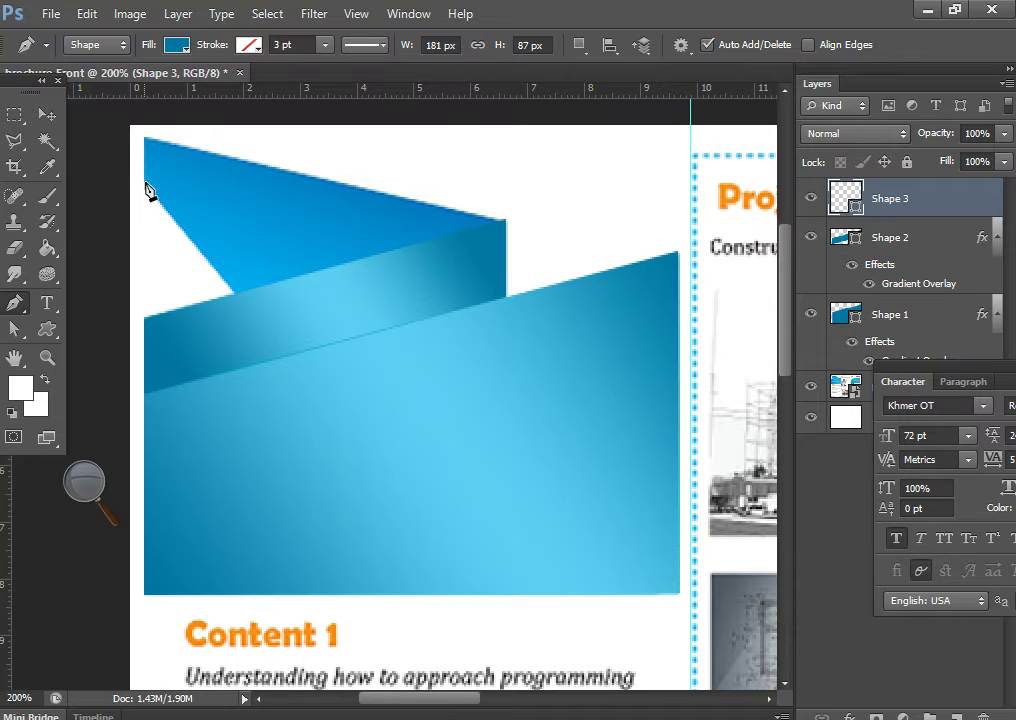
{"action": "left_click", "coordinate": [145, 138]}
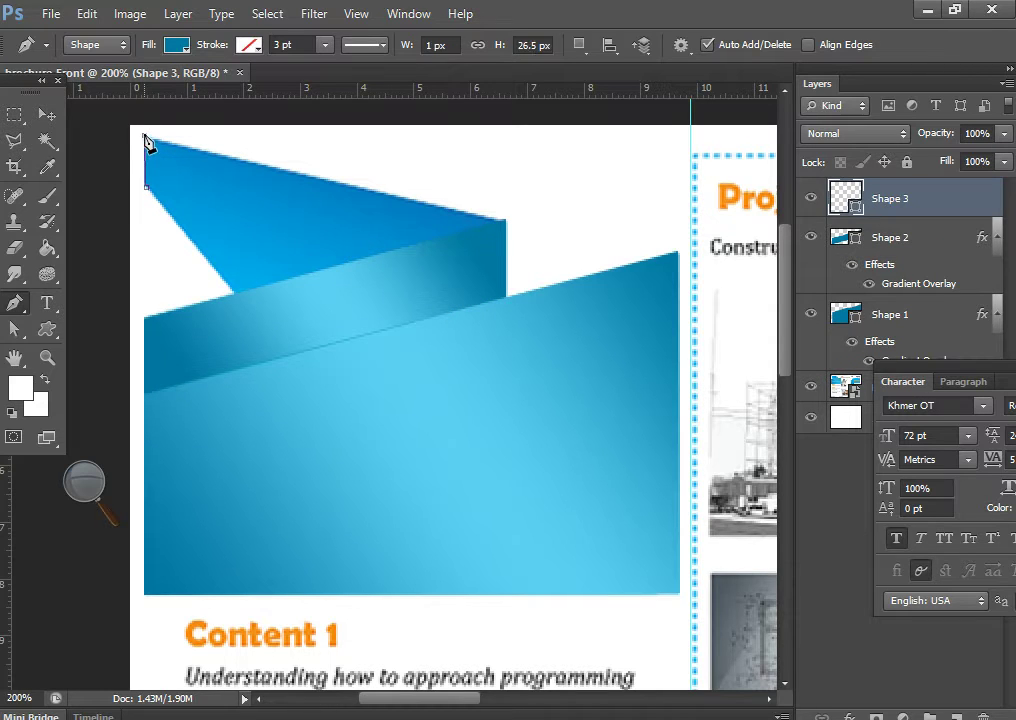
{"action": "left_click", "coordinate": [503, 222]}
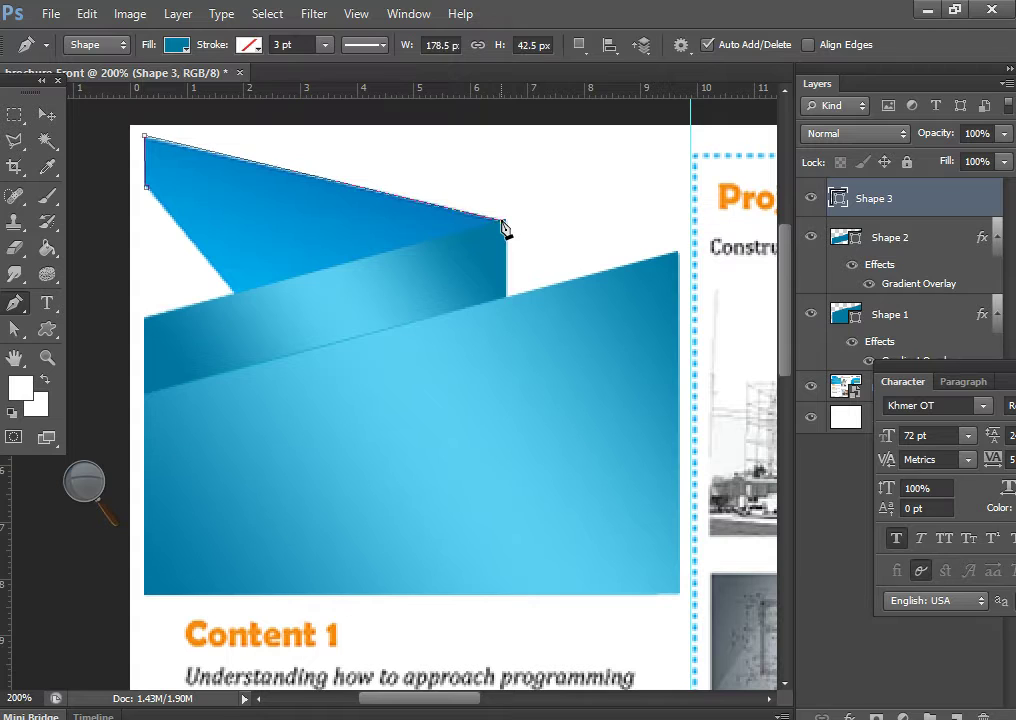
{"action": "left_click", "coordinate": [233, 292]}
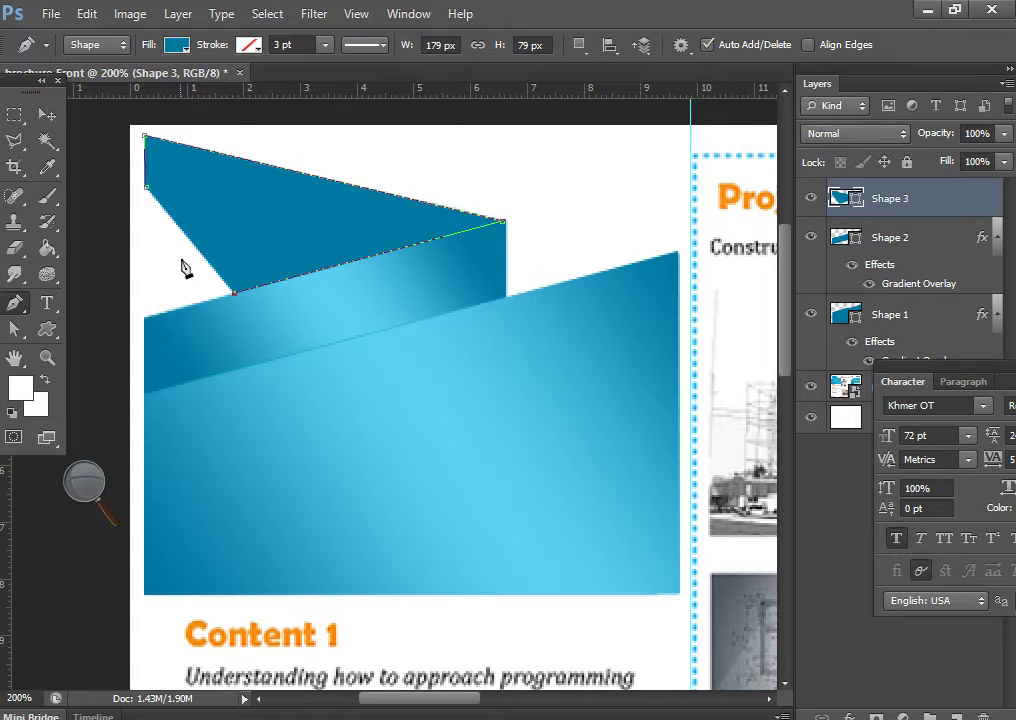
{"action": "left_click", "coordinate": [146, 188]}
{"action": "right_click", "coordinate": [888, 204]}
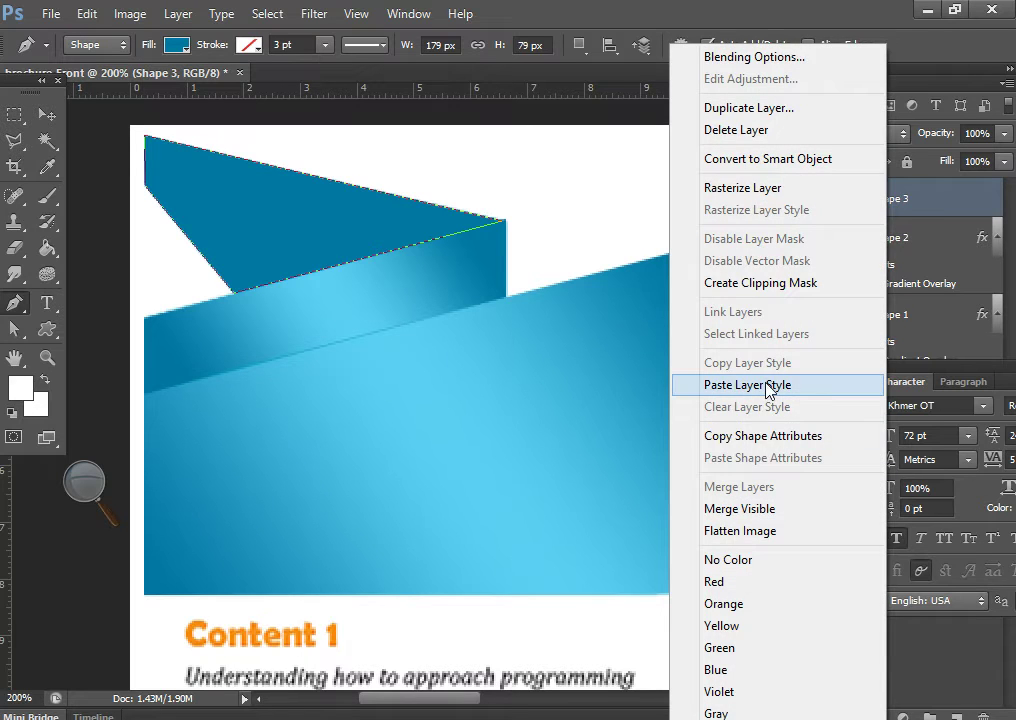
{"action": "left_click", "coordinate": [767, 389]}
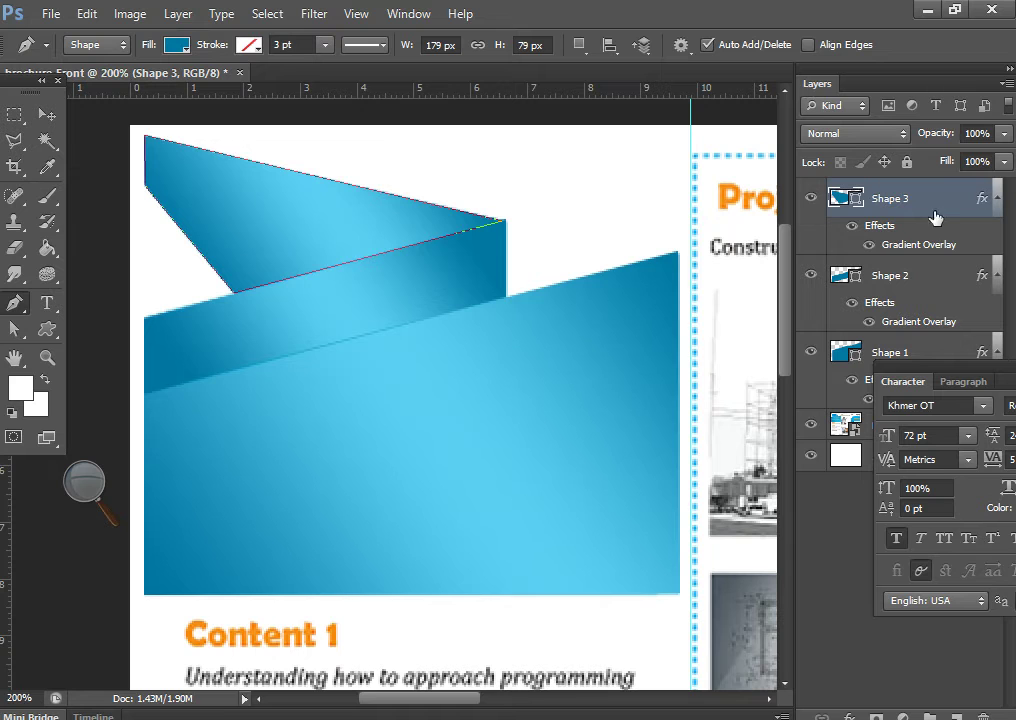
Change Shape 3's gradient overlay angle from 30° to 15°
{"action": "double_click", "coordinate": [902, 245]}
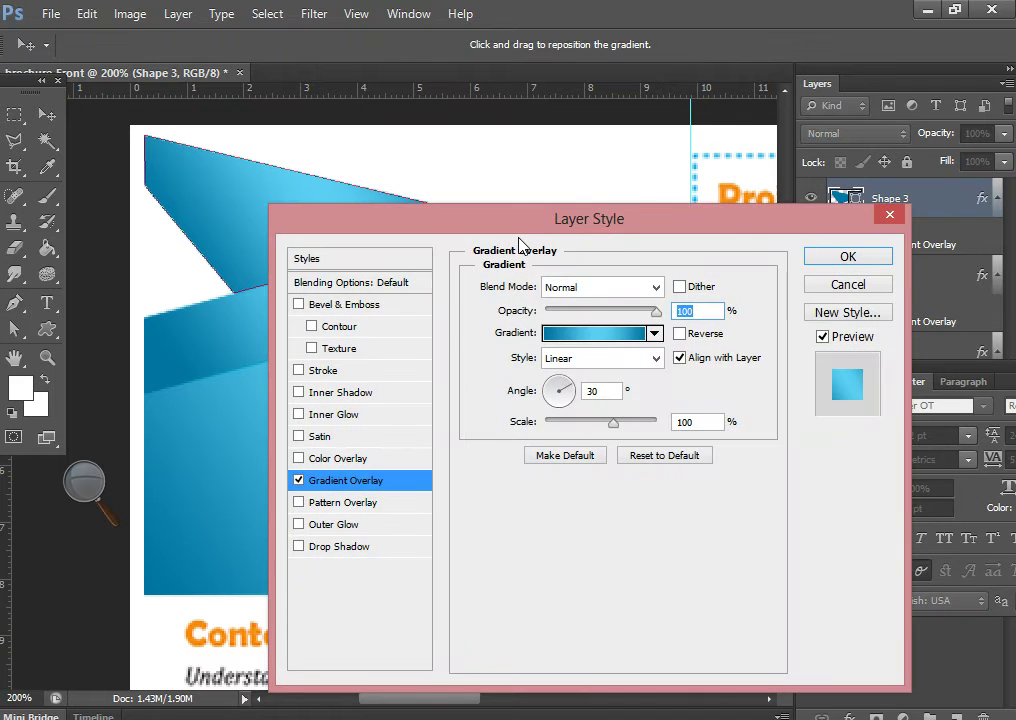
{"action": "left_click_drag", "start_coordinate": [512, 226], "coordinate": [759, 263]}
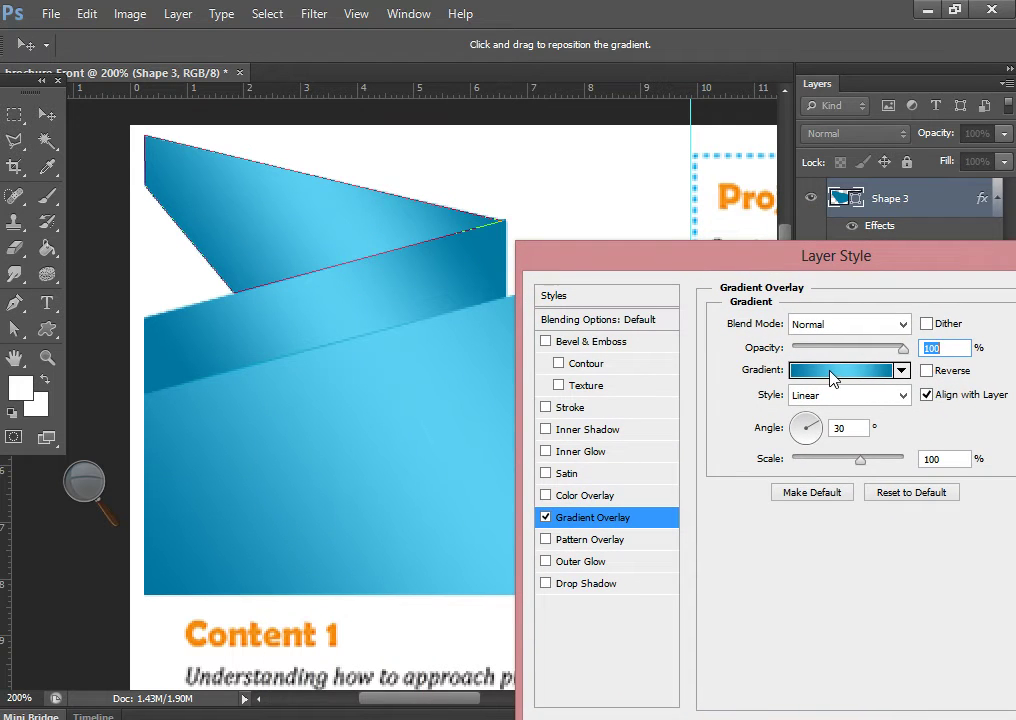
{"action": "left_click", "coordinate": [806, 423]}
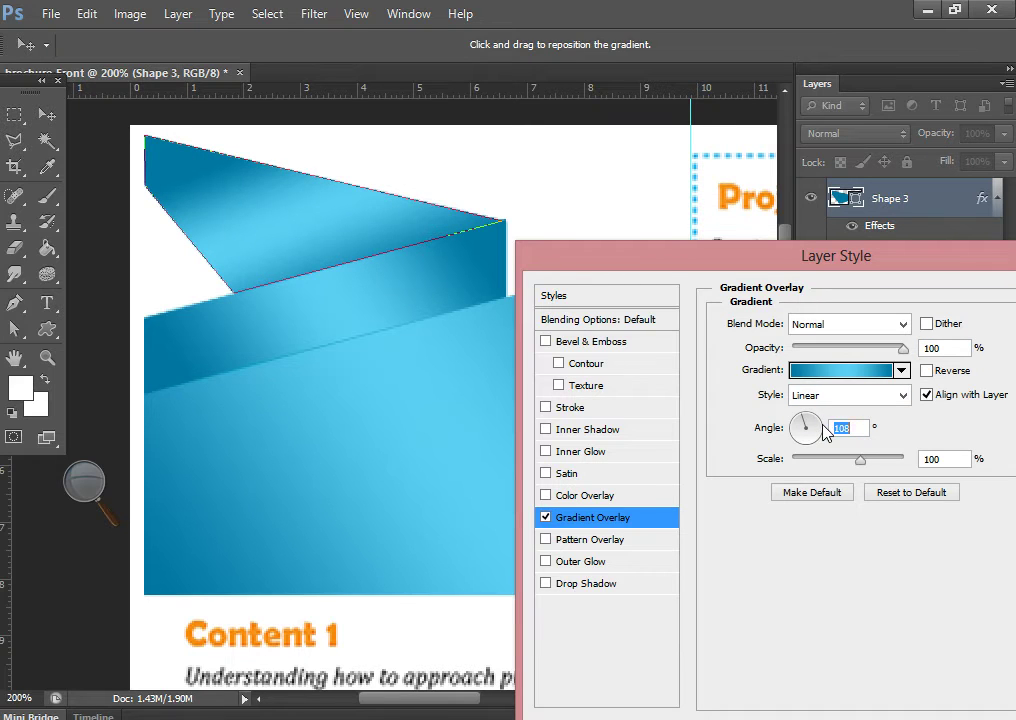
{"action": "left_click", "coordinate": [823, 425]}
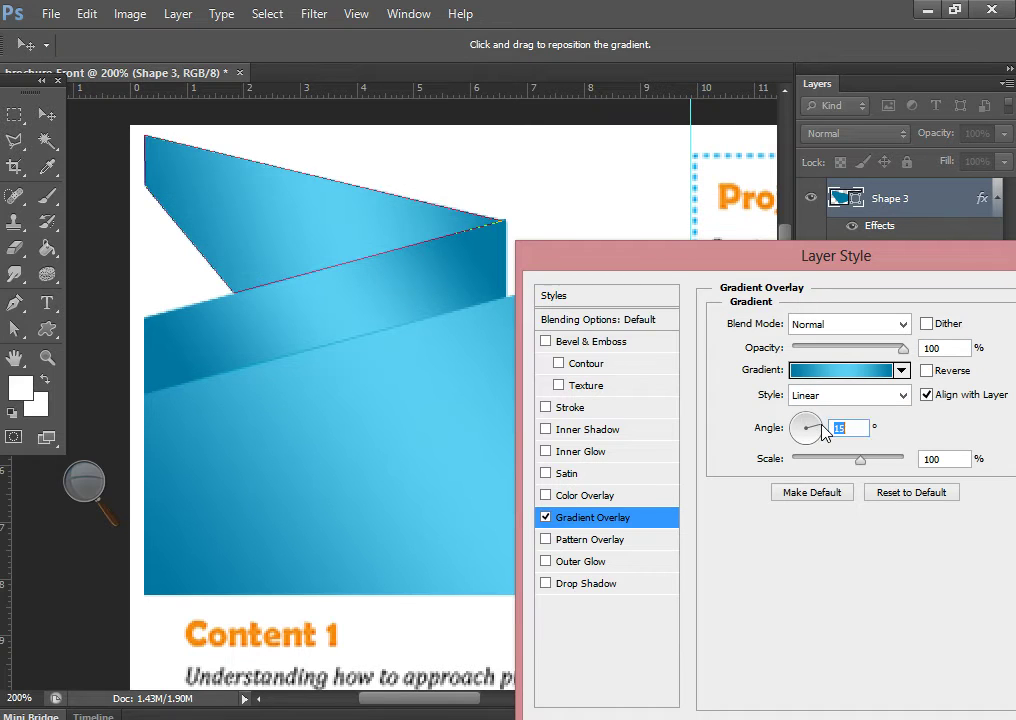
{"action": "left_click", "coordinate": [826, 371]}
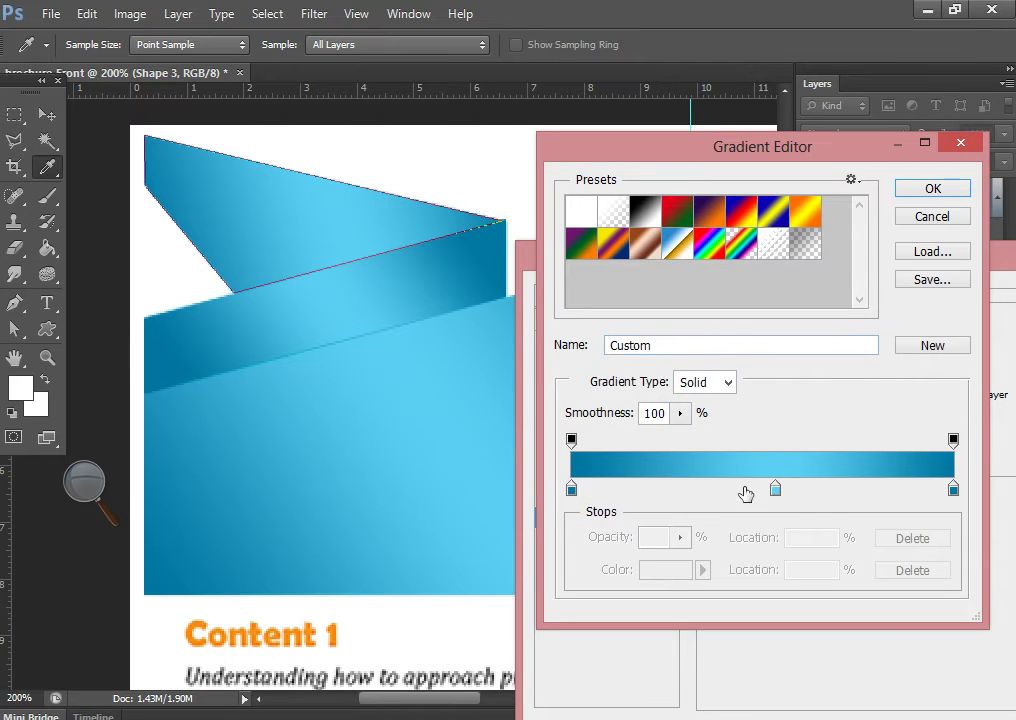
Slide the light middle stop left and delete the dark left stop
{"action": "left_click_drag", "start_coordinate": [775, 488], "coordinate": [651, 490]}
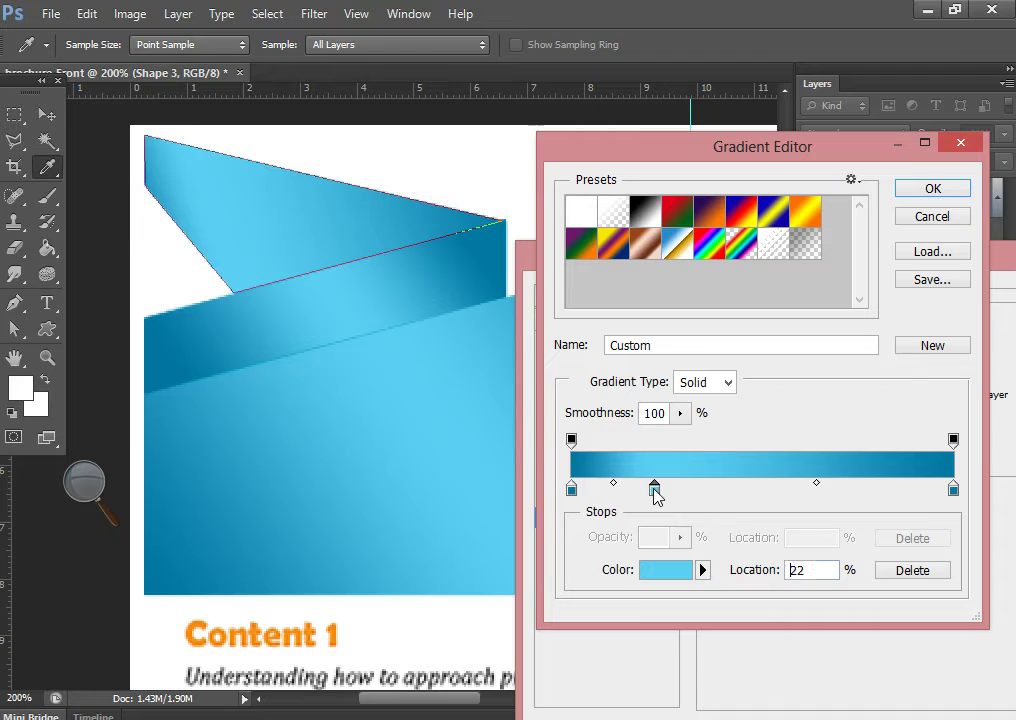
{"action": "left_click_drag", "start_coordinate": [651, 490], "coordinate": [720, 490]}
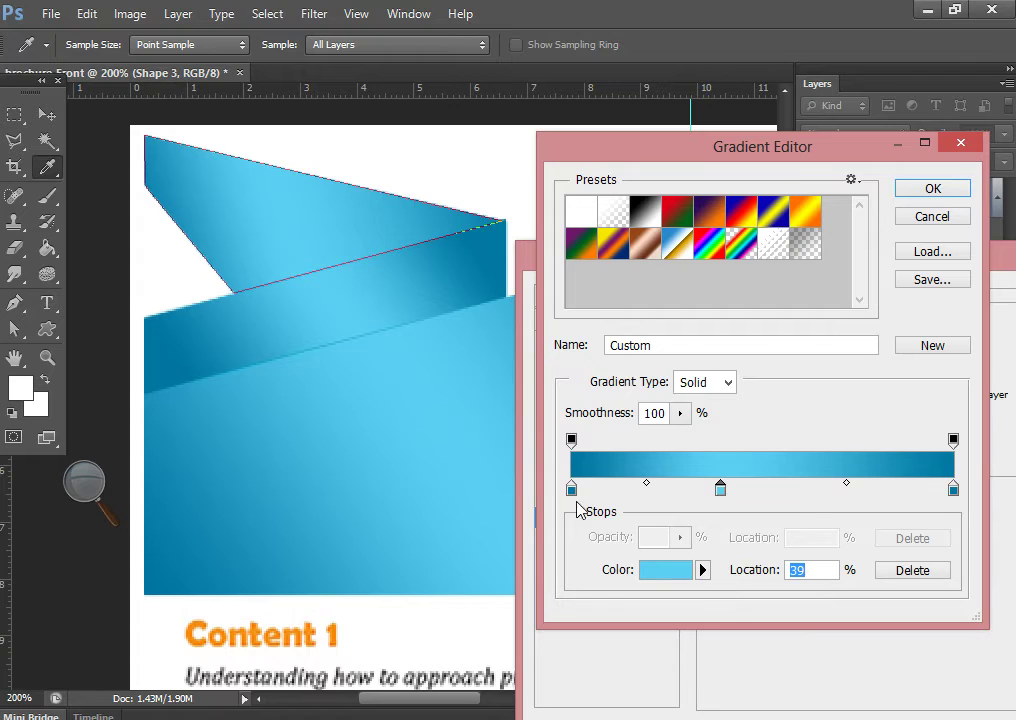
{"action": "left_click", "coordinate": [573, 491]}
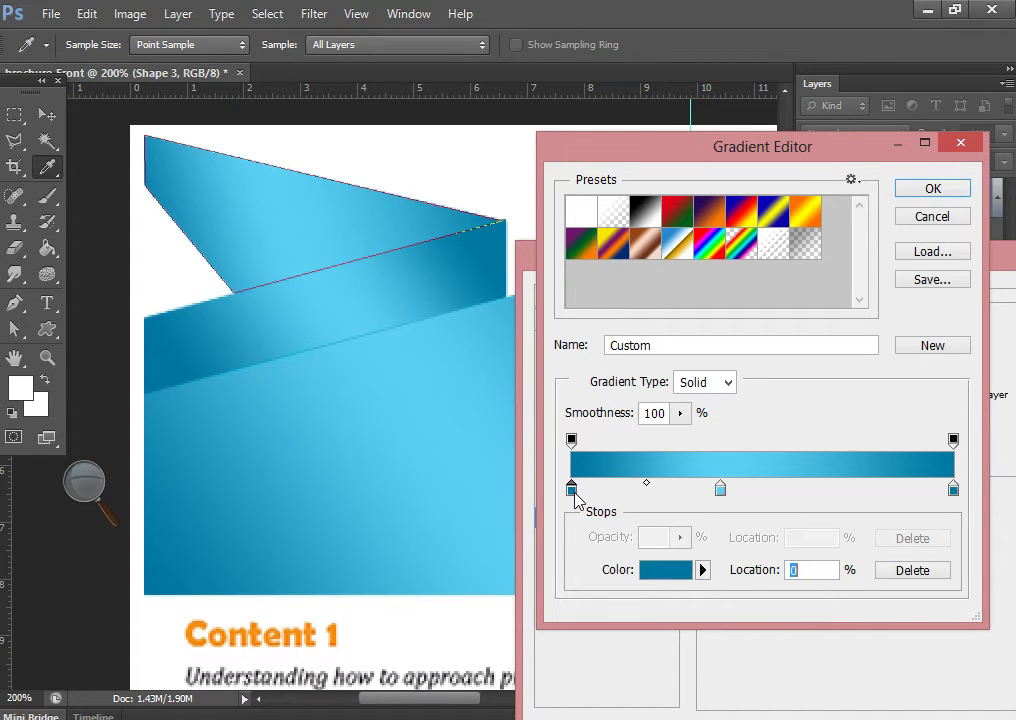
{"action": "key", "text": "BackSpace"}
{"action": "left_click", "coordinate": [913, 572]}
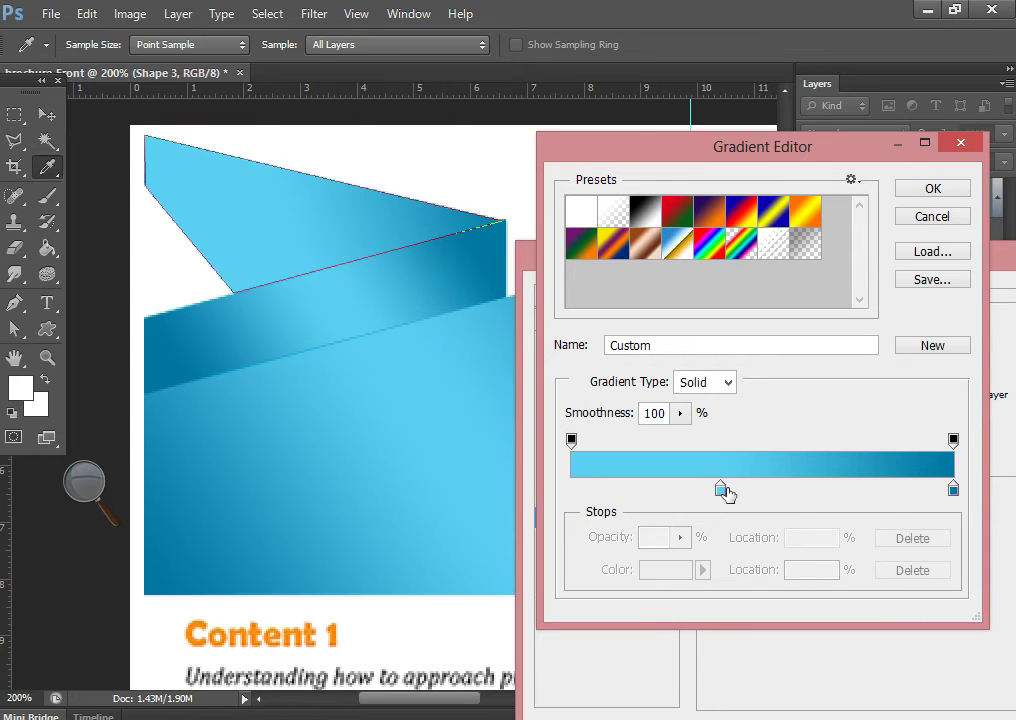
Place the light stop at 9%, midpoint at 39%, dark stop at 66%, then apply and deselect
{"action": "left_click_drag", "start_coordinate": [720, 490], "coordinate": [591, 490]}
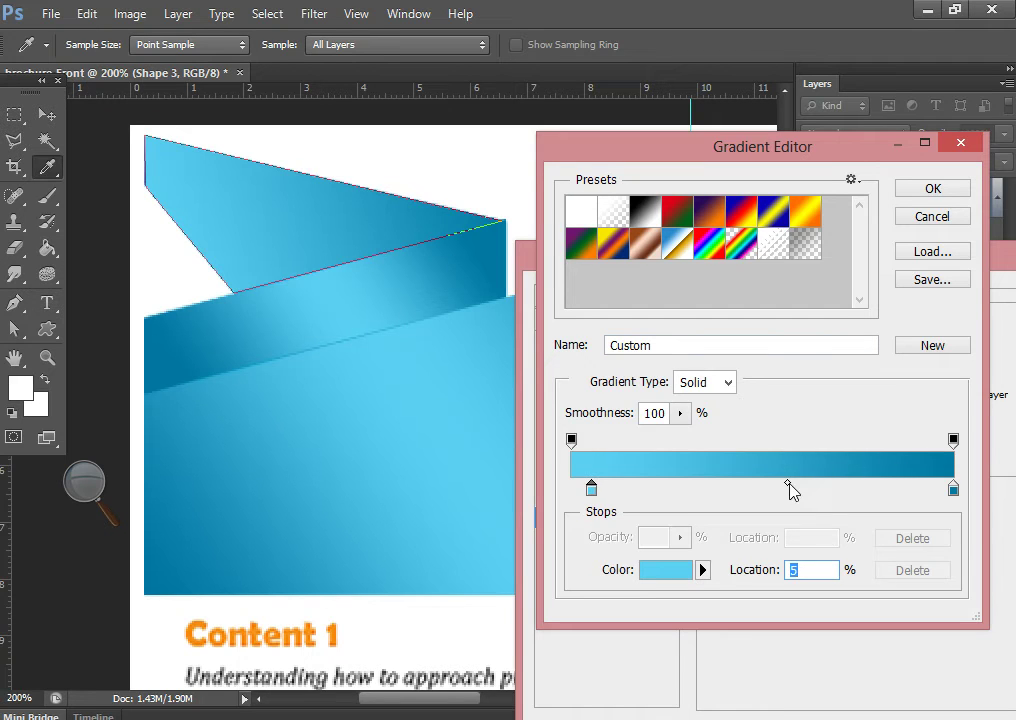
{"action": "left_click_drag", "start_coordinate": [790, 484], "coordinate": [734, 484]}
{"action": "left_click_drag", "start_coordinate": [954, 490], "coordinate": [791, 490]}
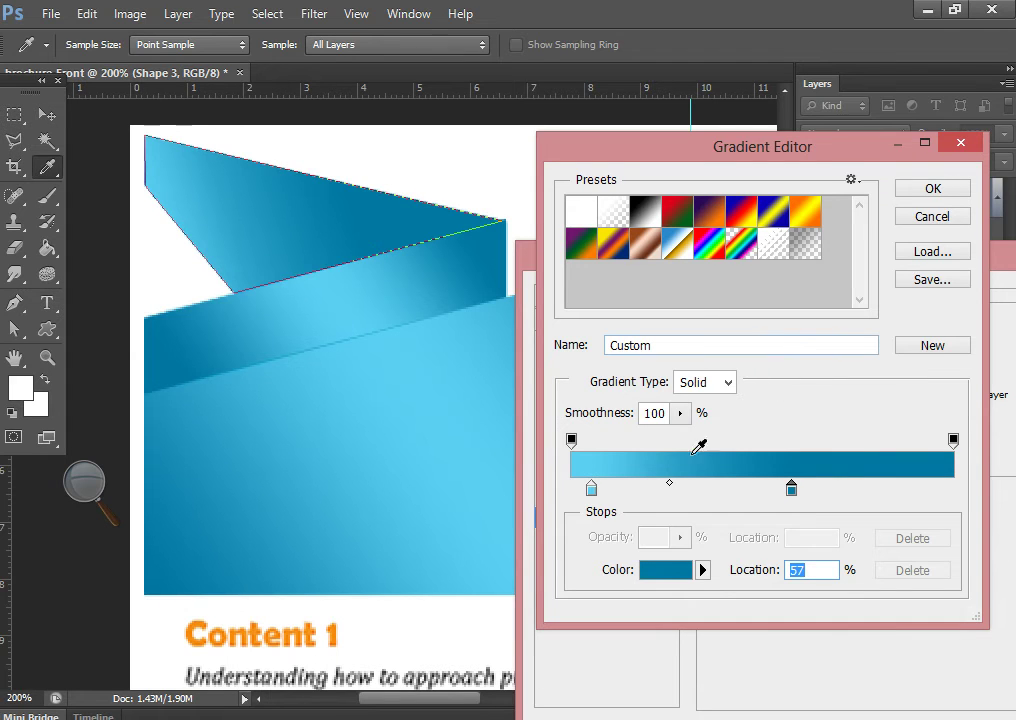
{"action": "left_click_drag", "start_coordinate": [791, 490], "coordinate": [824, 492]}
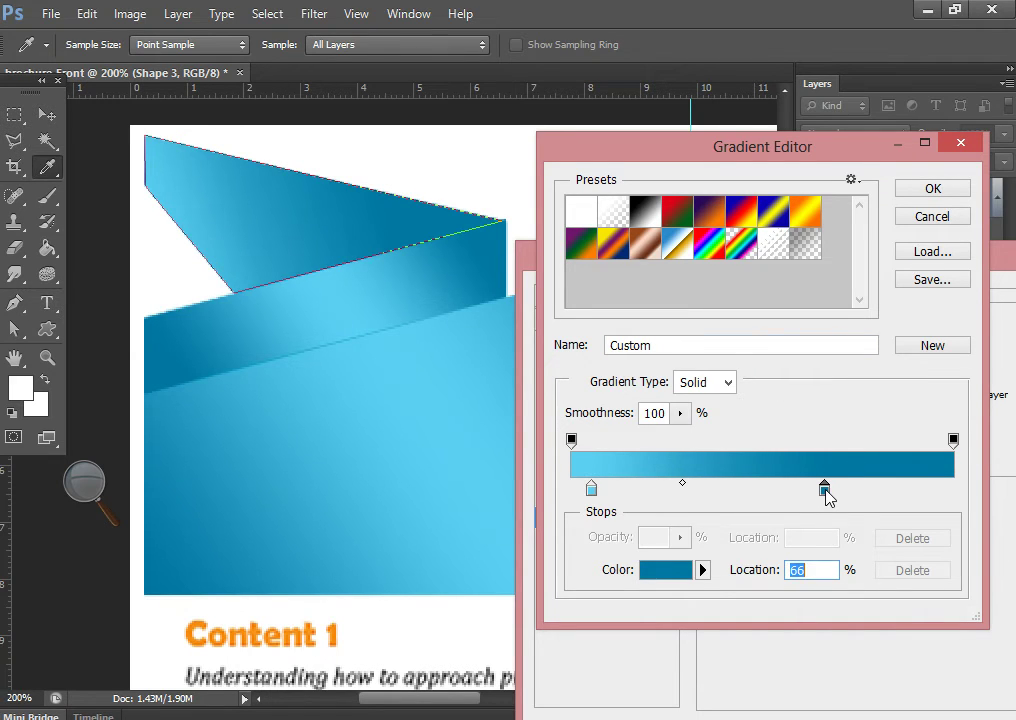
{"action": "left_click", "coordinate": [932, 189]}
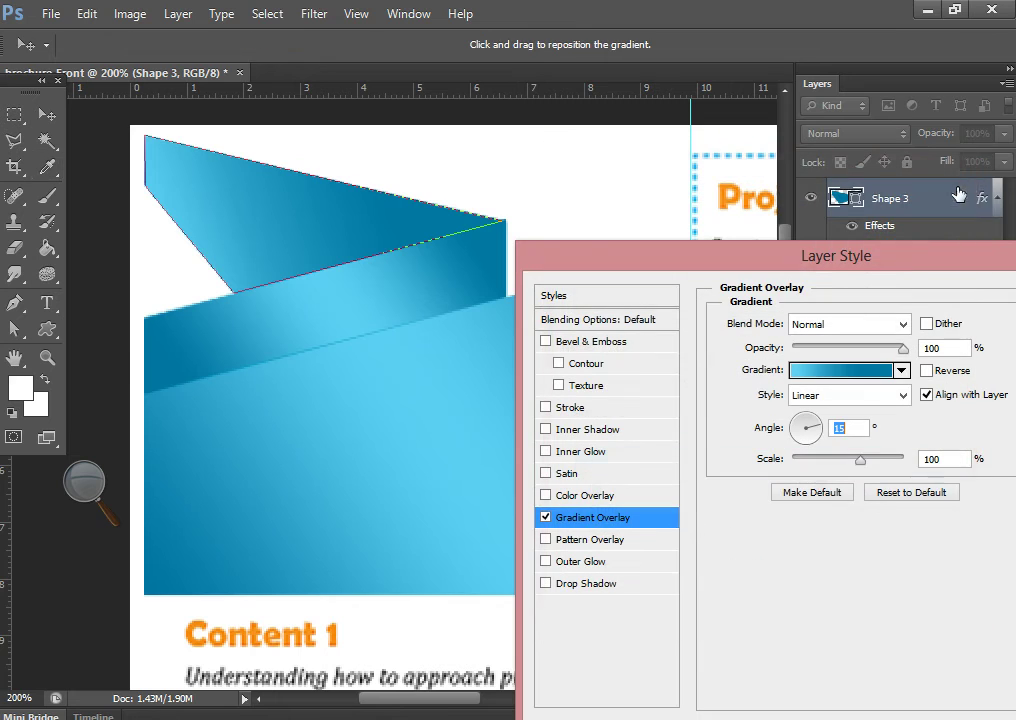
{"action": "left_click_drag", "start_coordinate": [870, 270], "coordinate": [628, 270]}
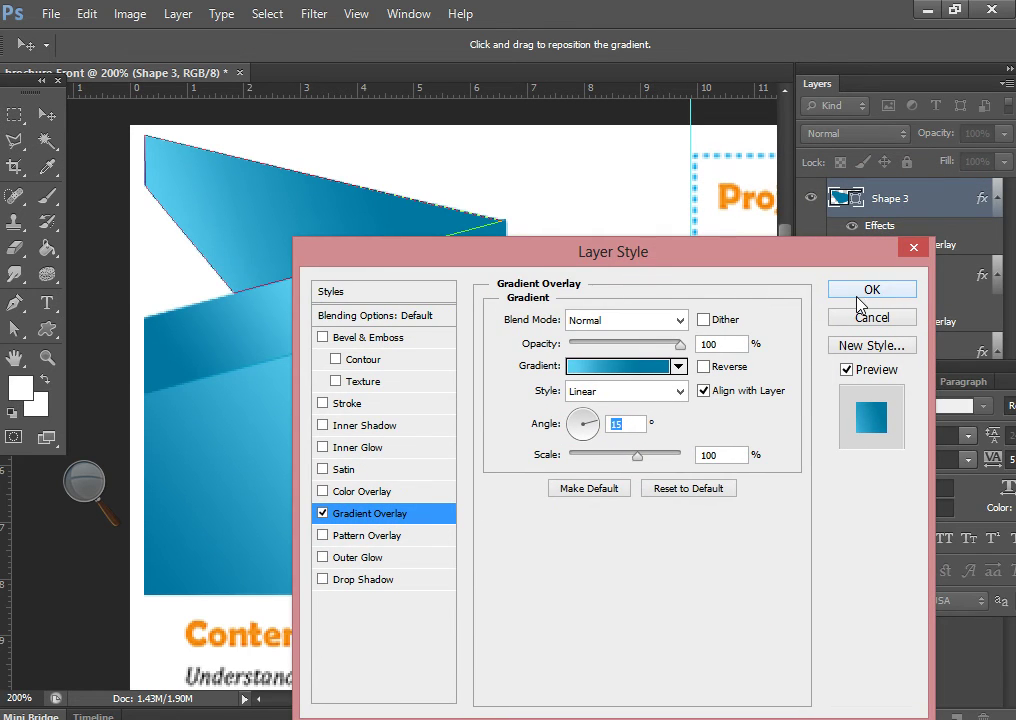
{"action": "left_click", "coordinate": [860, 292]}
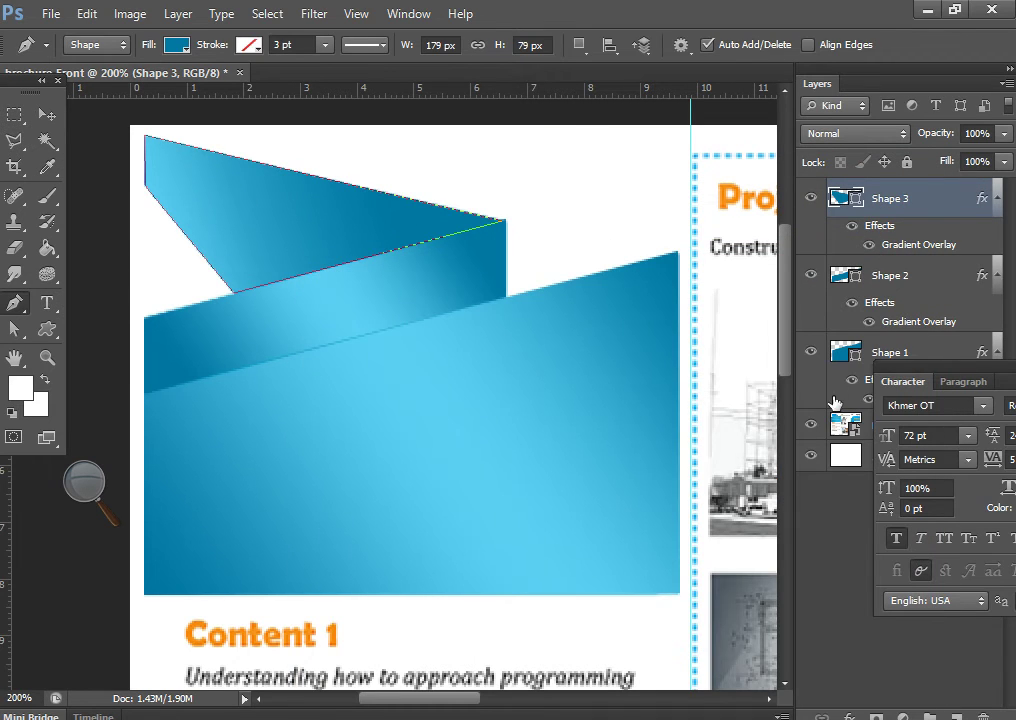
{"action": "key", "text": "Escape"}
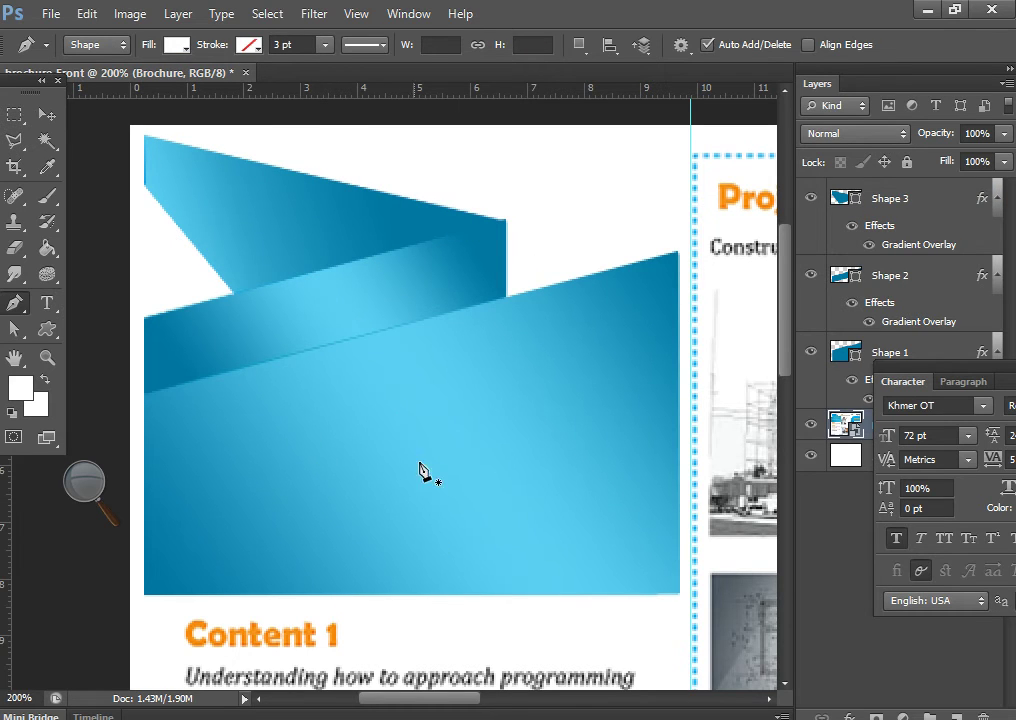
Work through the bottom and middle ribbon layers, loading the bottom ribbon's outline as a selection
{"action": "left_click", "coordinate": [873, 353]}
{"action": "left_click", "coordinate": [887, 282], "text": "shift"}
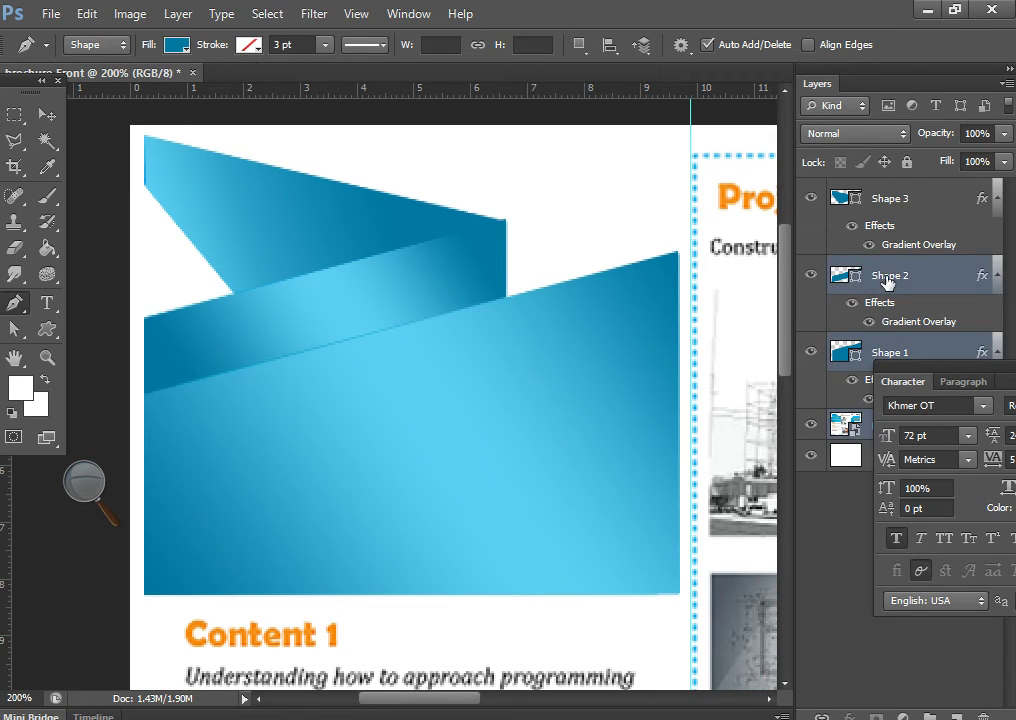
{"action": "left_click", "coordinate": [848, 423]}
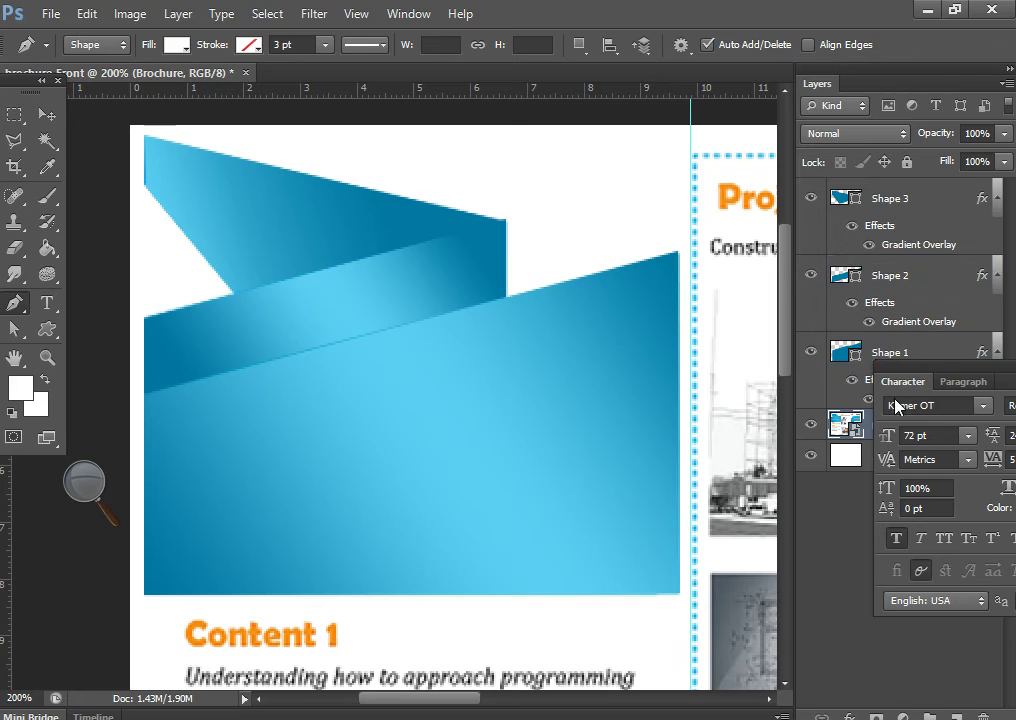
{"action": "left_click", "coordinate": [857, 350], "text": "ctrl"}
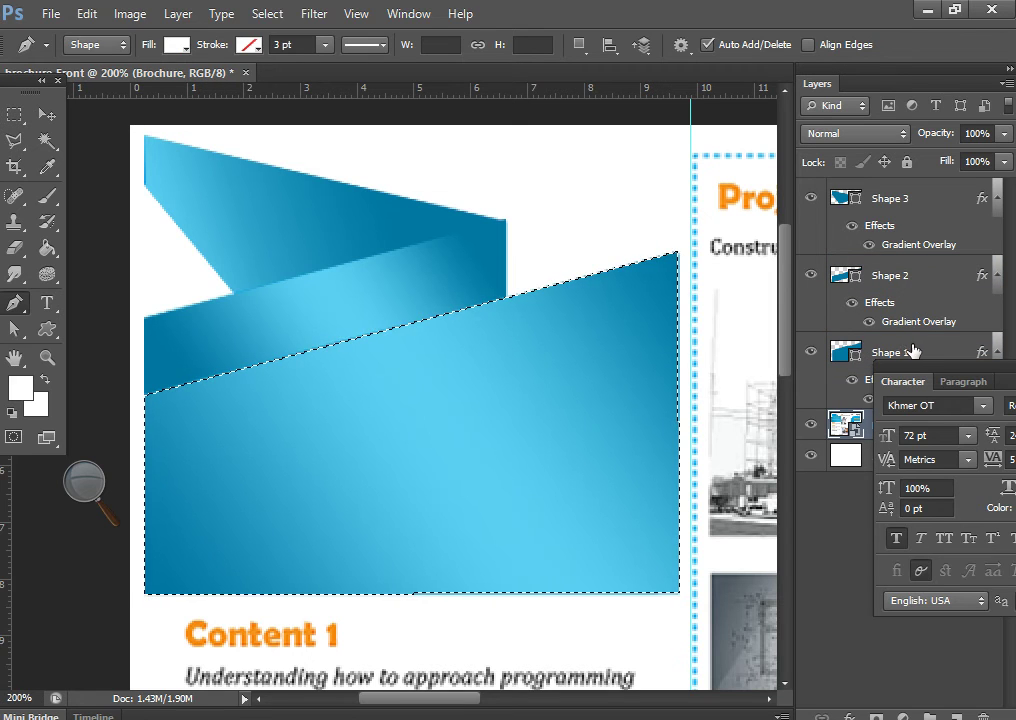
{"action": "left_click", "coordinate": [900, 350]}
{"action": "left_click", "coordinate": [935, 282]}
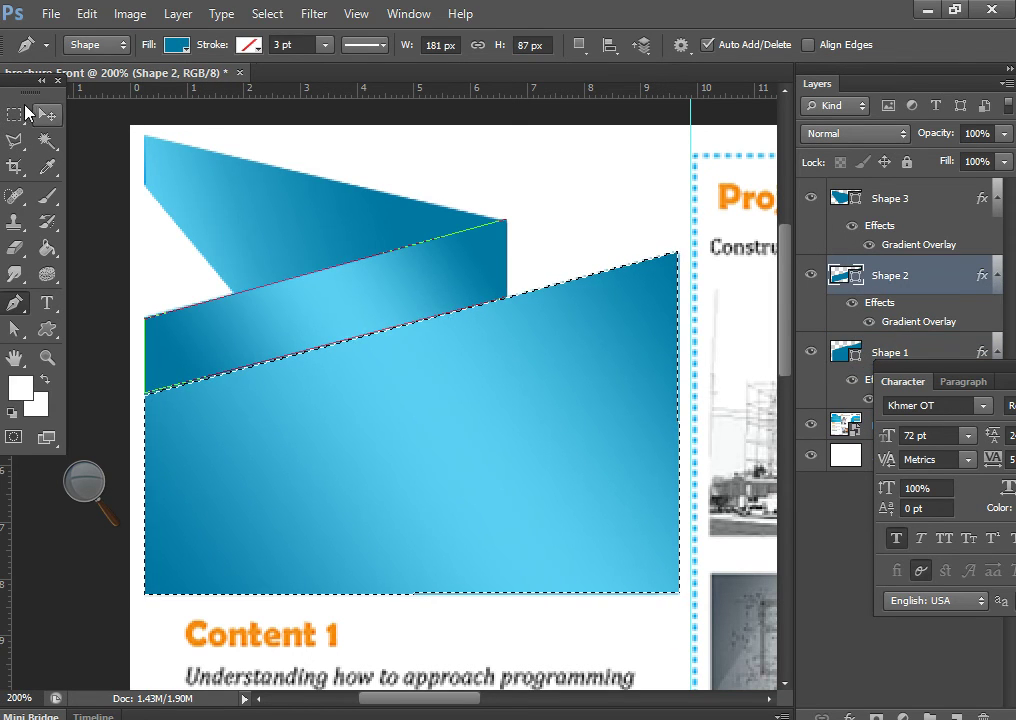
{"action": "left_click", "coordinate": [14, 114]}
{"action": "left_click", "coordinate": [607, 257]}
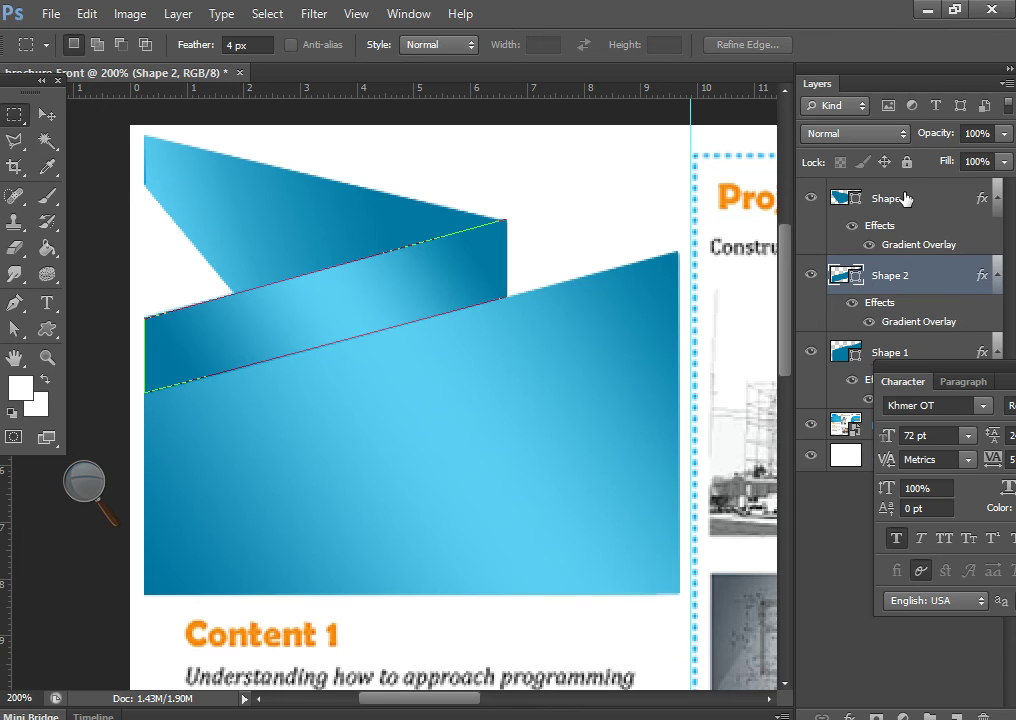
Select the top, middle and bottom ribbon layers together and merge them into one Shape 3 layer
{"action": "left_click", "coordinate": [885, 199], "text": "ctrl"}
{"action": "left_click", "coordinate": [907, 265], "text": "shift"}
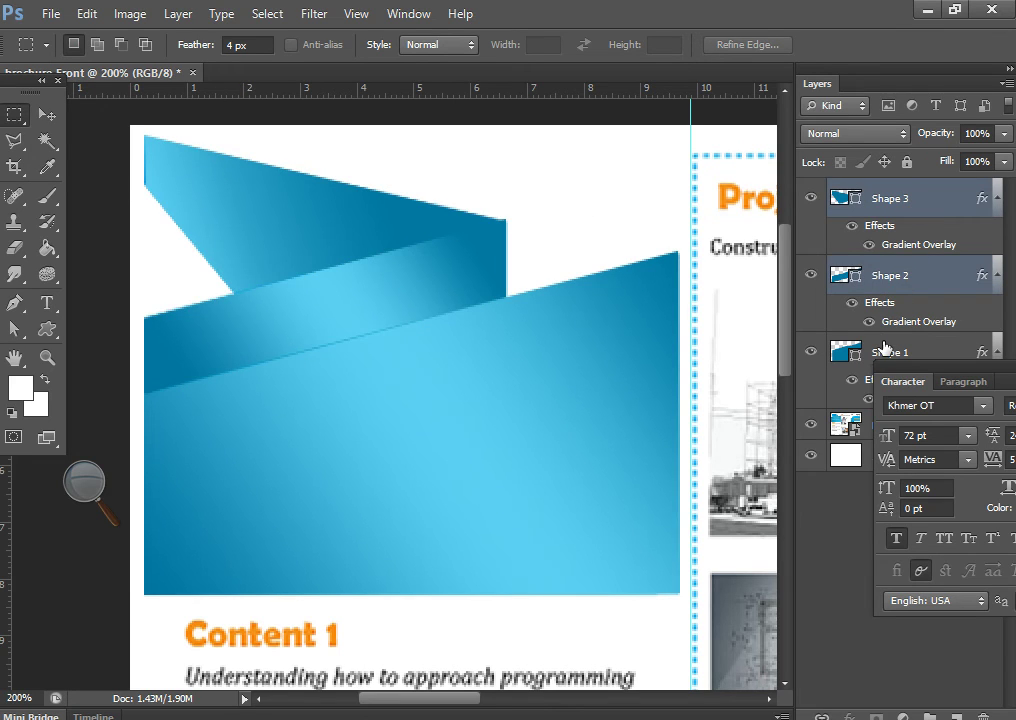
{"action": "left_click", "coordinate": [884, 348], "text": "shift"}
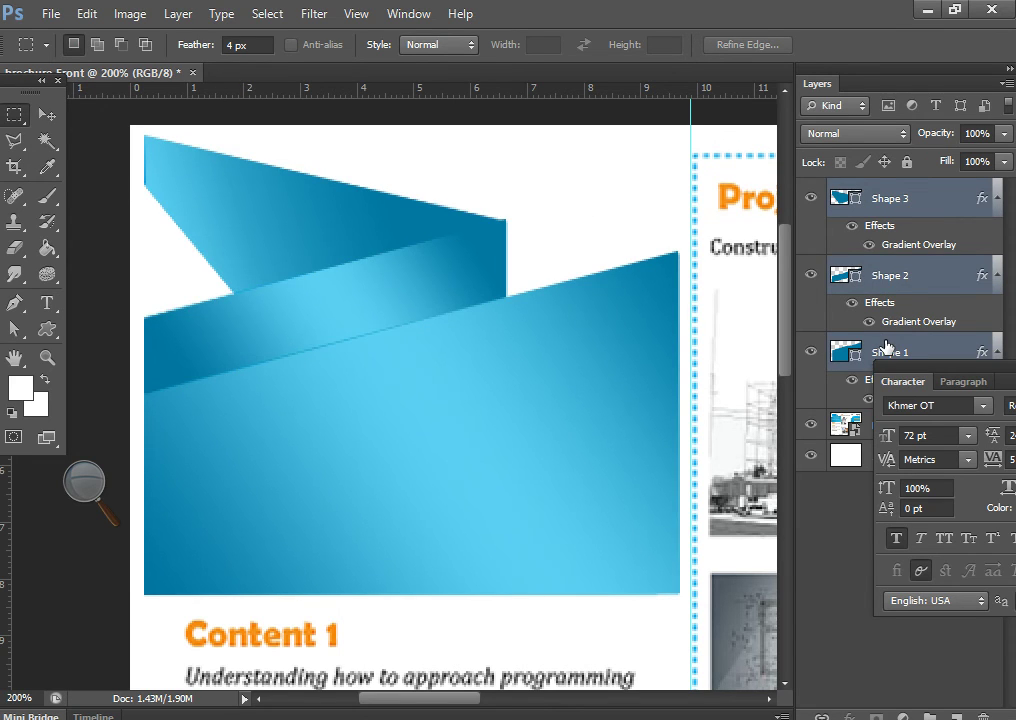
{"action": "key", "text": "ctrl+e"}
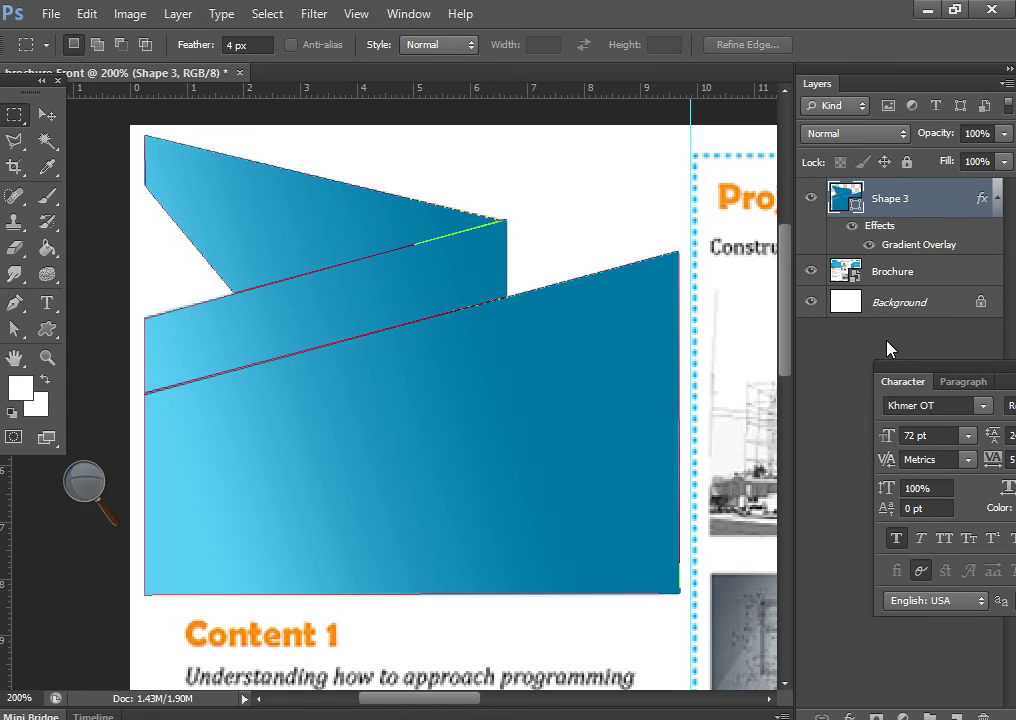
{"action": "left_click", "coordinate": [47, 115]}
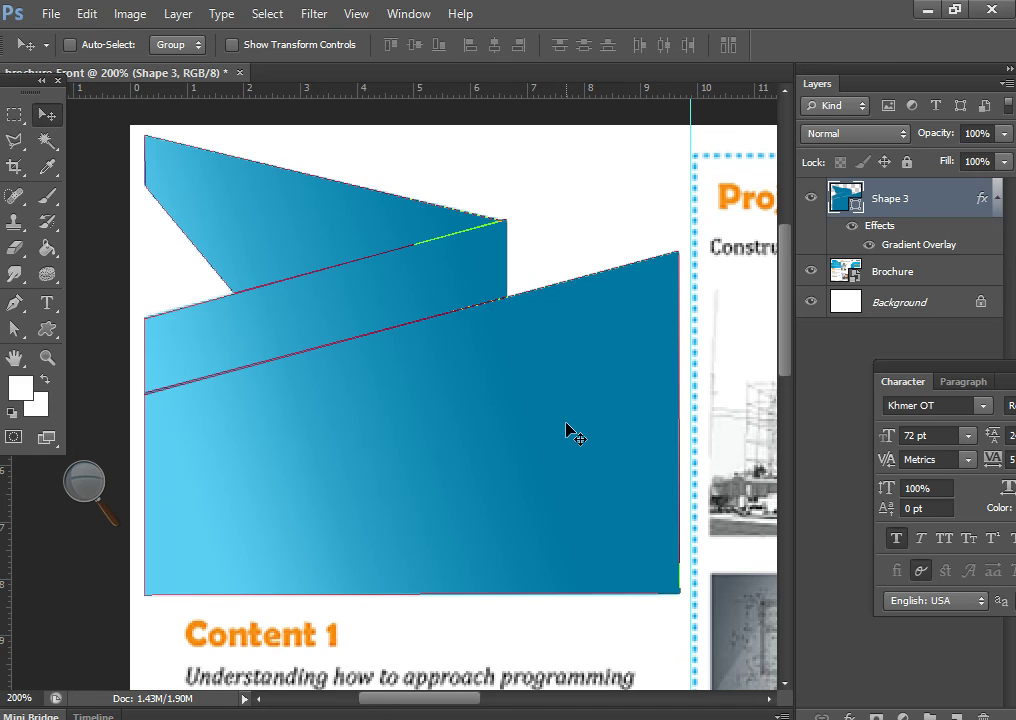
{"action": "scroll", "coordinate": [567, 430], "scroll_direction": "up", "scroll_amount": 2}
{"action": "scroll", "coordinate": [540, 445], "scroll_direction": "down", "scroll_amount": 3}
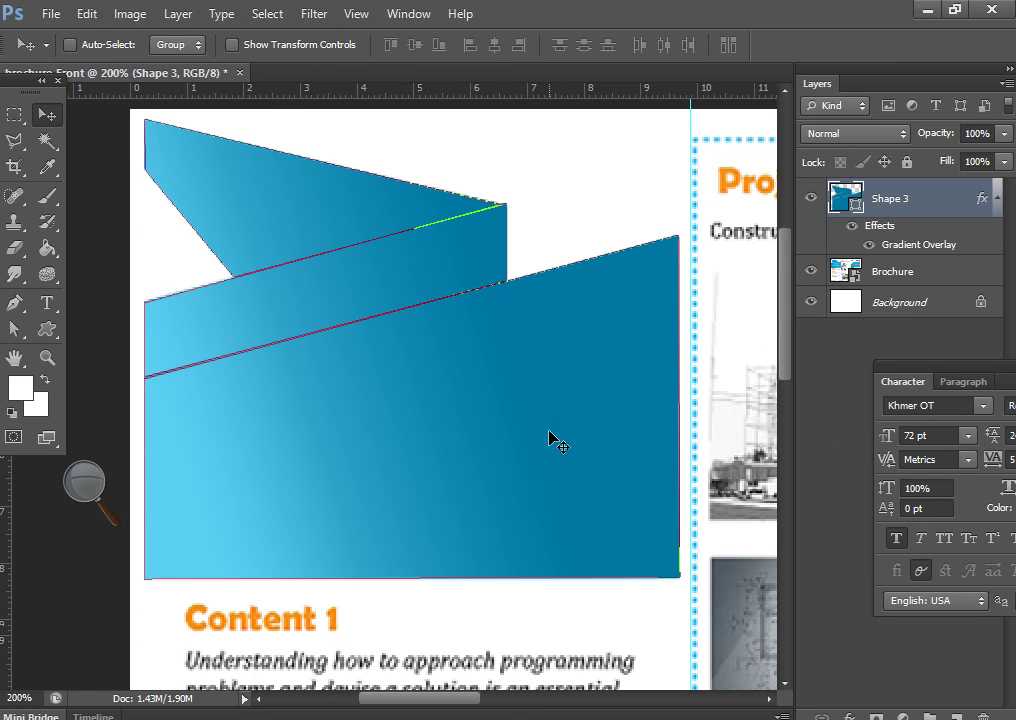
{"action": "left_click", "coordinate": [812, 204]}
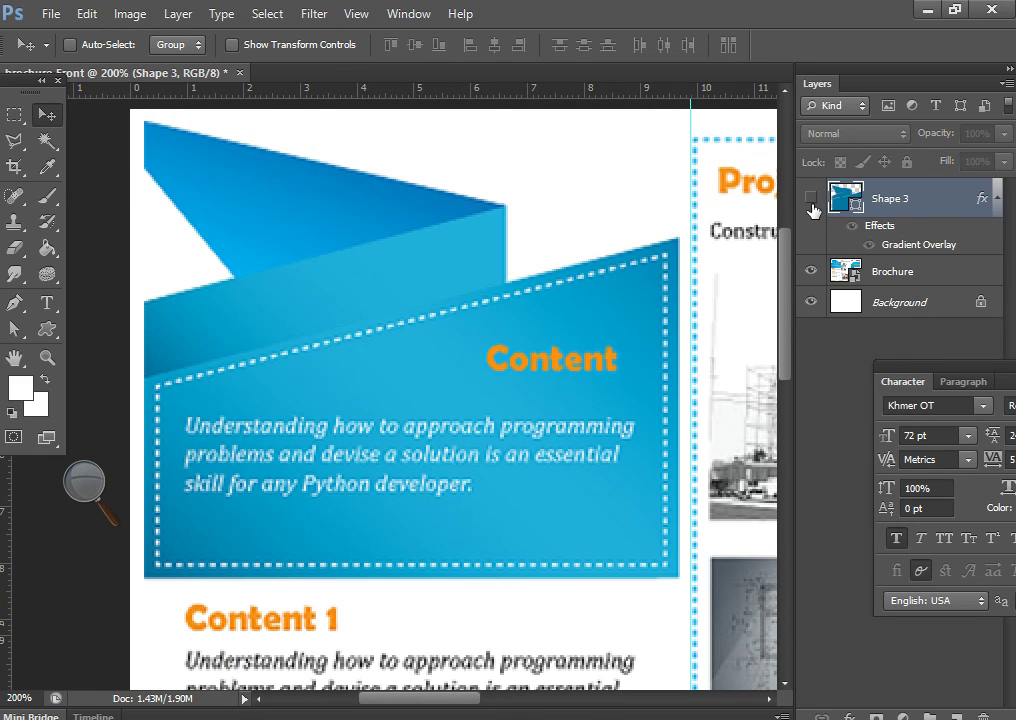
{"action": "left_click", "coordinate": [812, 204]}
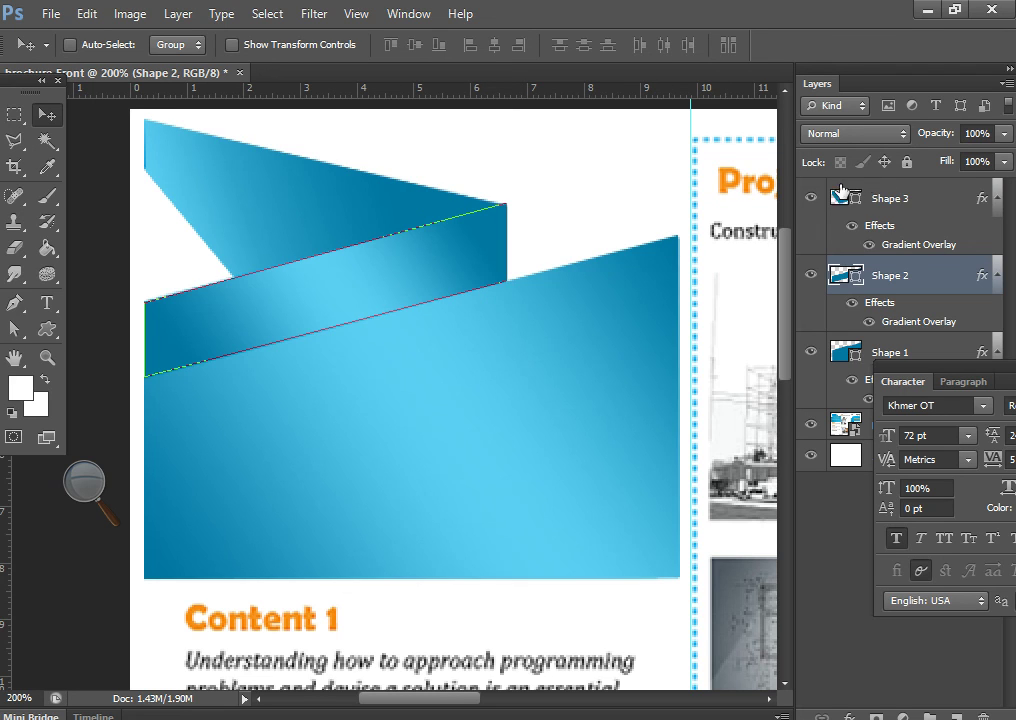
{"action": "left_click", "coordinate": [878, 200]}
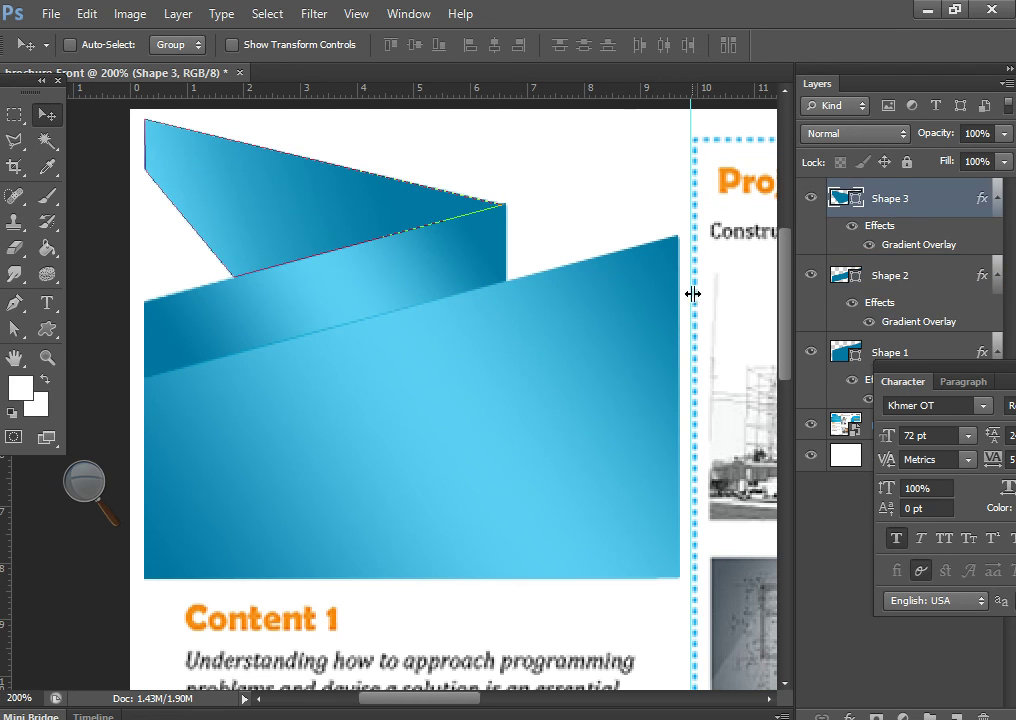
{"action": "left_click", "coordinate": [903, 280]}
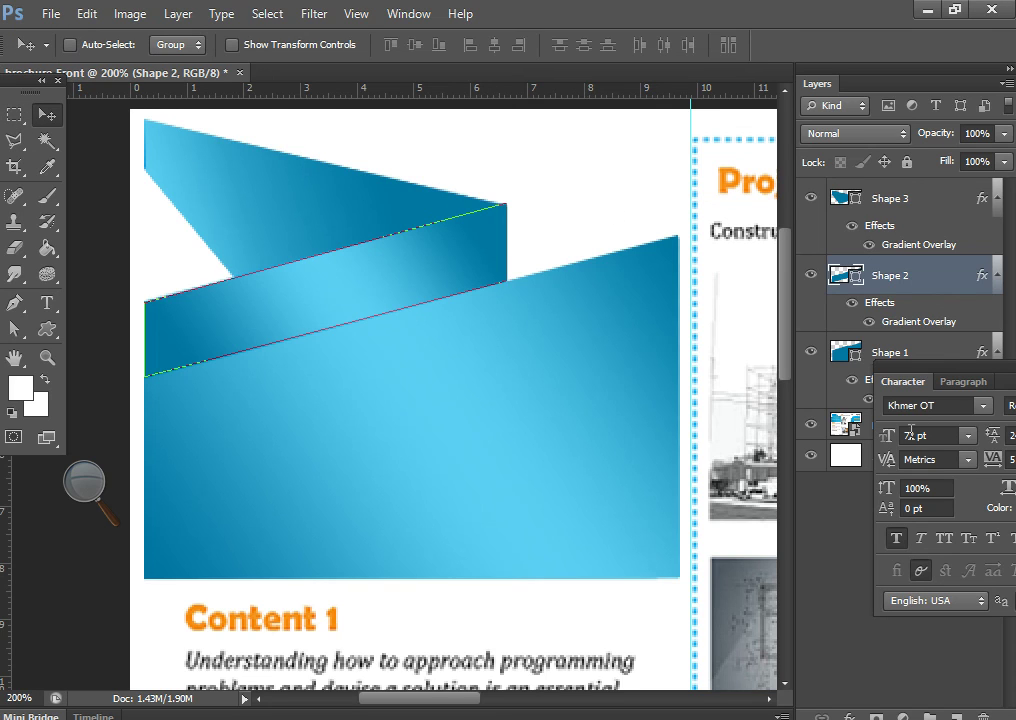
{"action": "left_click", "coordinate": [862, 428]}
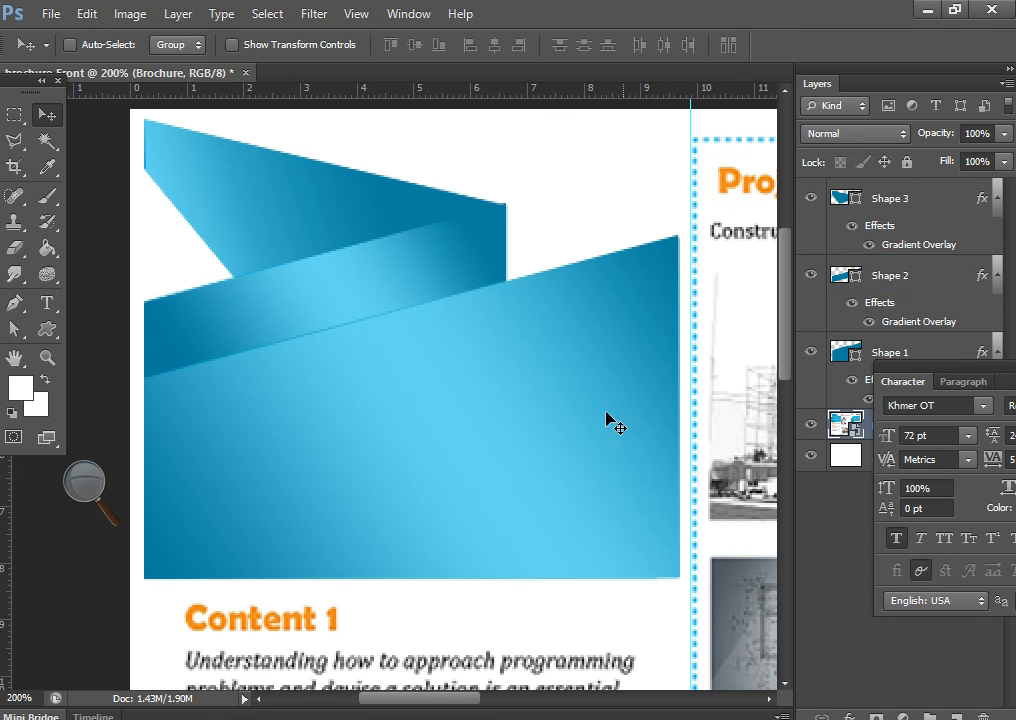